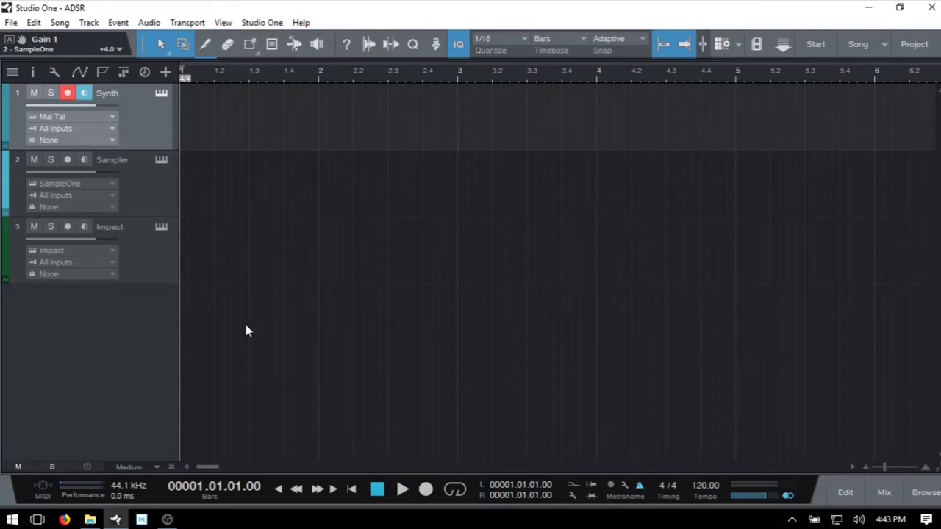
# Open the Synth track's Mai Tai instrument and load its + init preset
pyautogui.click(161, 93)
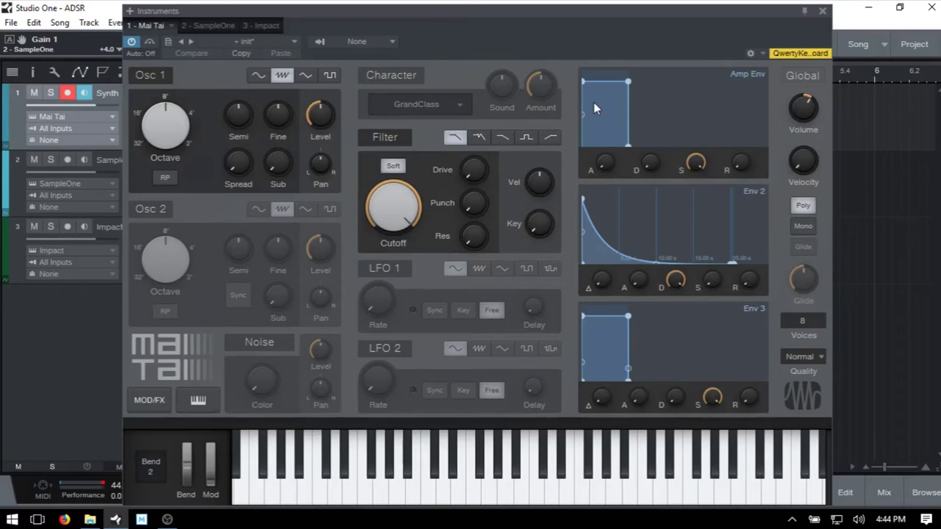
pyautogui.click(290, 44)
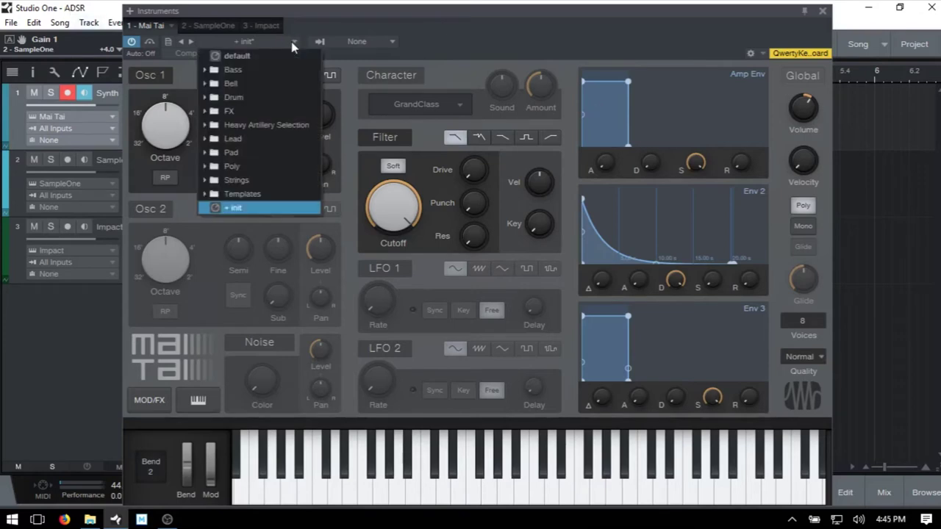
pyautogui.click(237, 209)
pyautogui.click(506, 29)
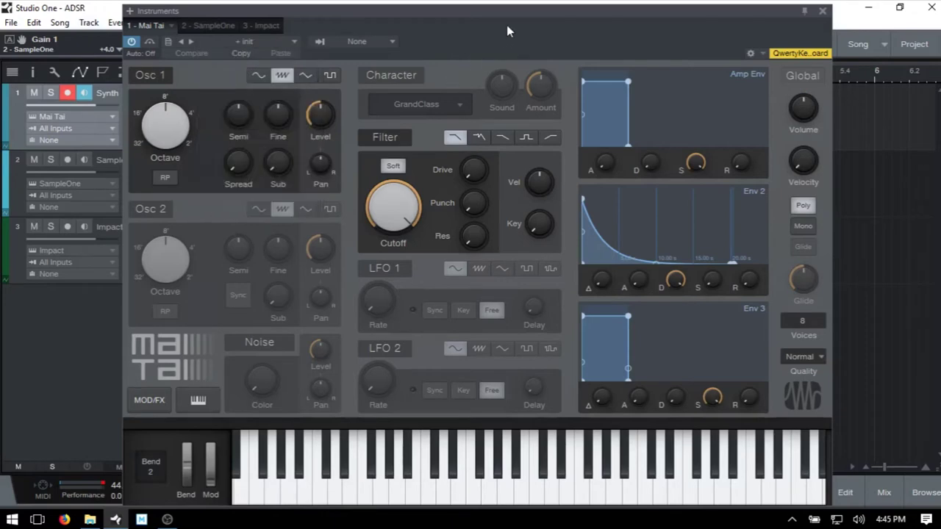
# Show the modulation matrix and clear the ENV 2 source and Filter - Cutoff target from slot 1
pyautogui.click(150, 400)
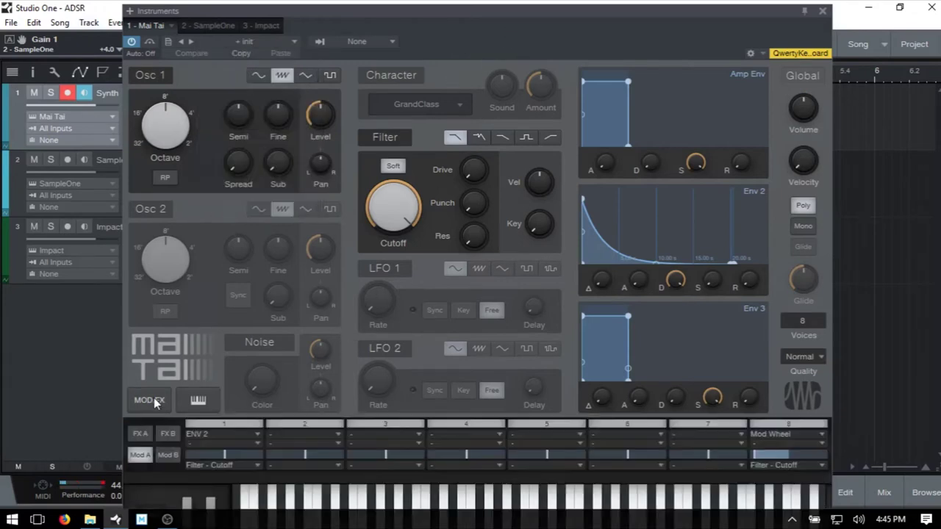
pyautogui.click(229, 433)
pyautogui.click(221, 257)
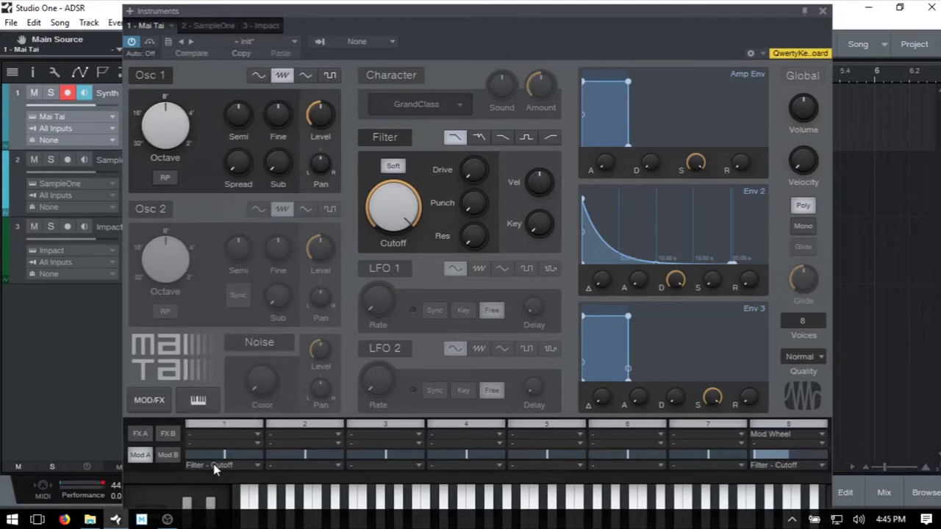
pyautogui.click(214, 465)
pyautogui.click(228, 16)
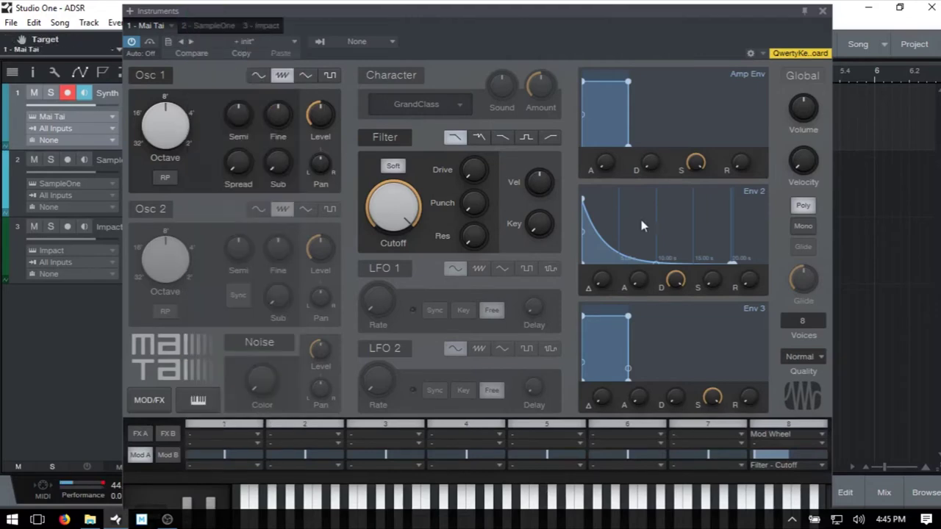
# Clear the Mod Wheel source and Filter - Cutoff target from modulation slot 8 and reset its amount to 0.0 %
pyautogui.click(765, 435)
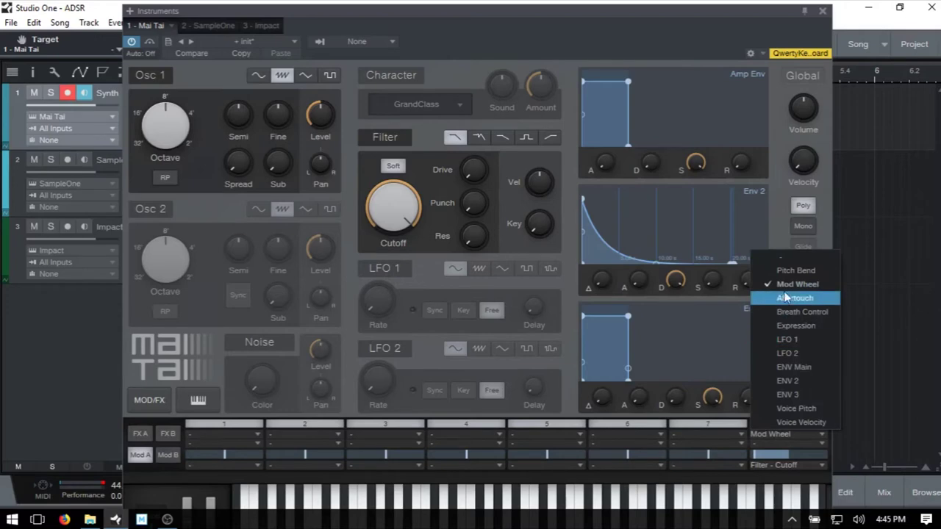
pyautogui.click(786, 257)
pyautogui.click(769, 466)
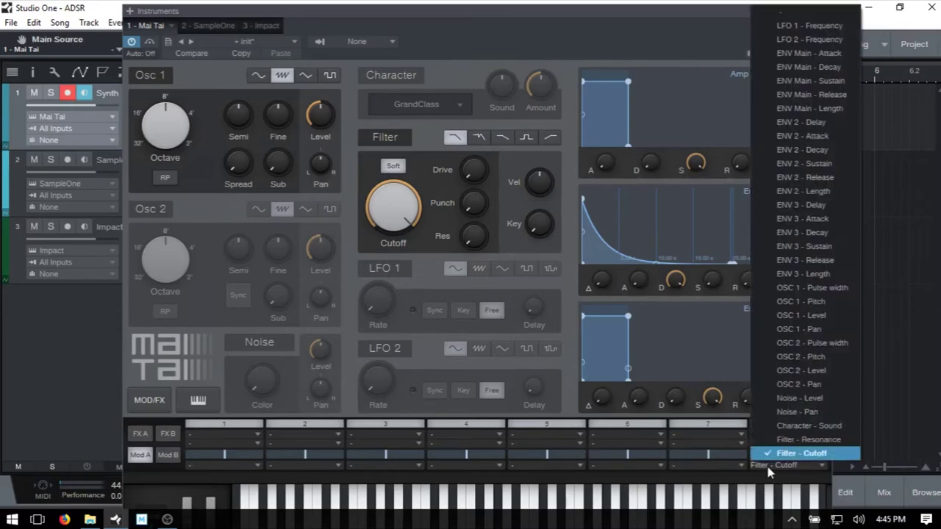
pyautogui.click(786, 16)
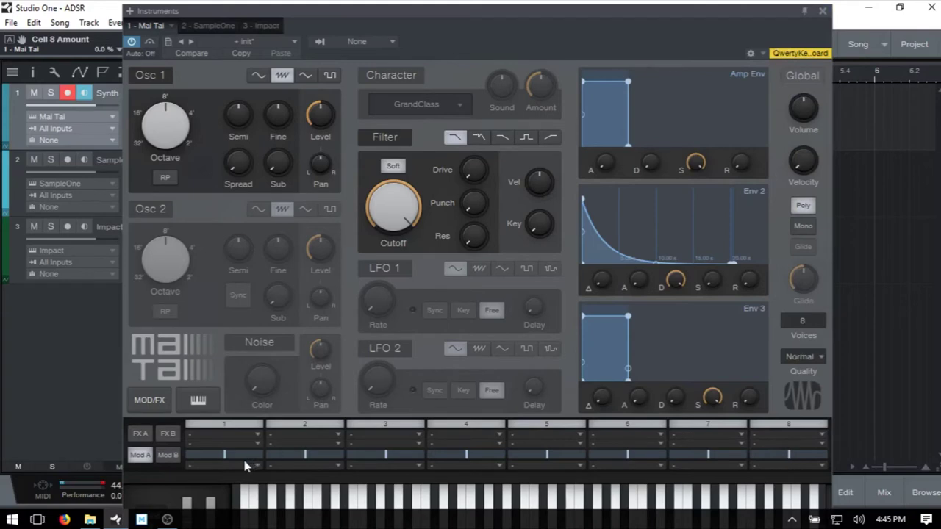
# Check modulation bank B for assignments, return to bank A and hide the modulation section
pyautogui.click(167, 454)
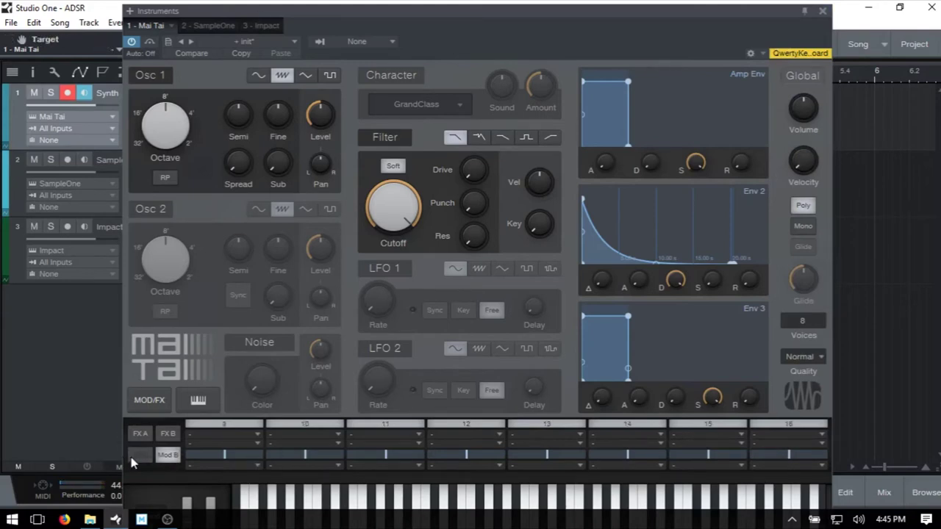
pyautogui.click(139, 454)
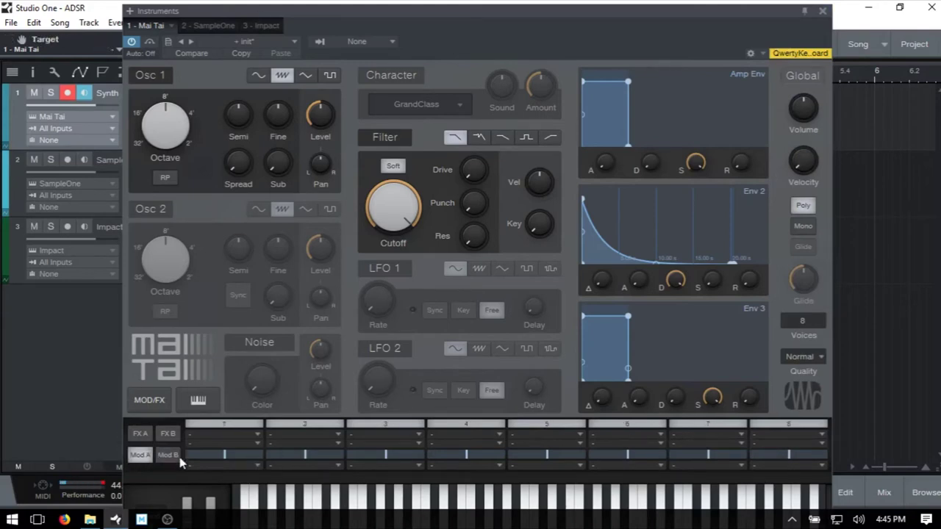
pyautogui.click(150, 402)
pyautogui.click(319, 436)
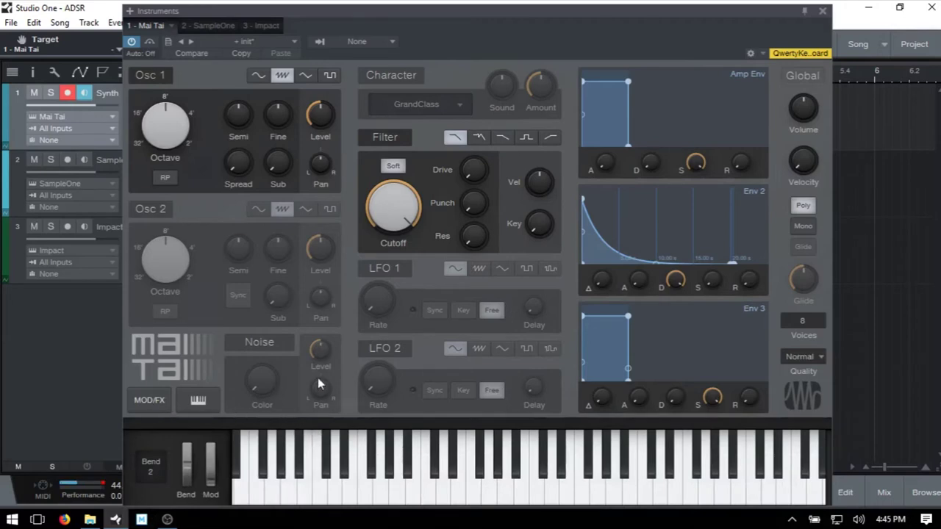
# Play a few test notes to hear the initialized Mai Tai sound
pyautogui.press('g')
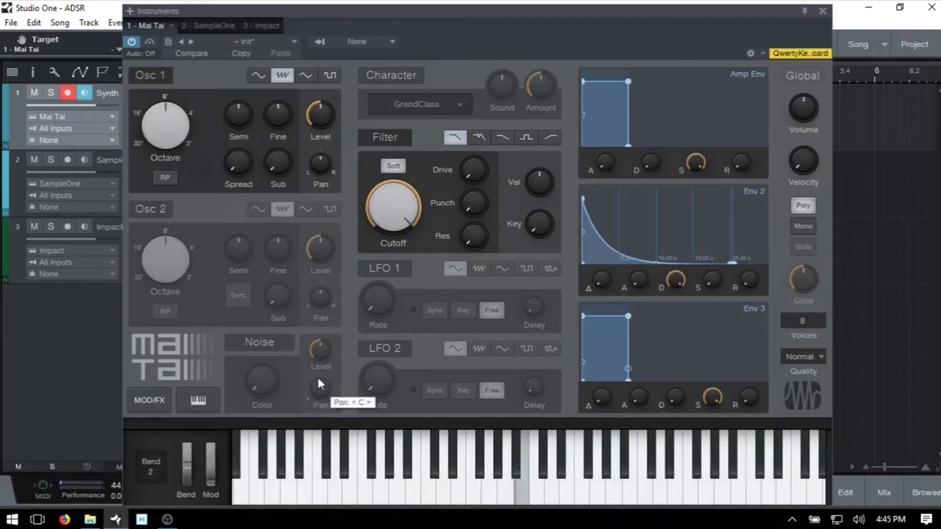
pyautogui.press('a')
pyautogui.press('d')
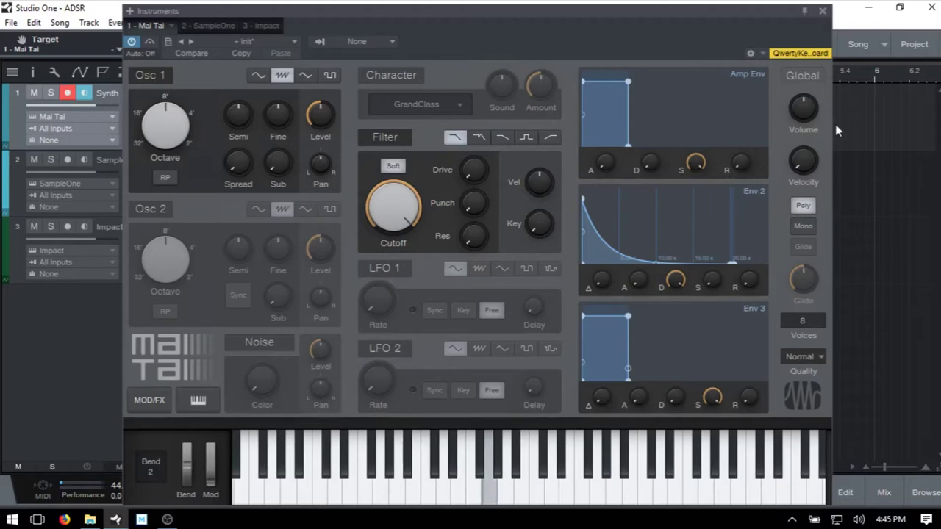
pyautogui.press('s')
# Raise Mai Tai's global volume to +4.0 dB and play test notes to hear the level
pyautogui.moveTo(804, 91)
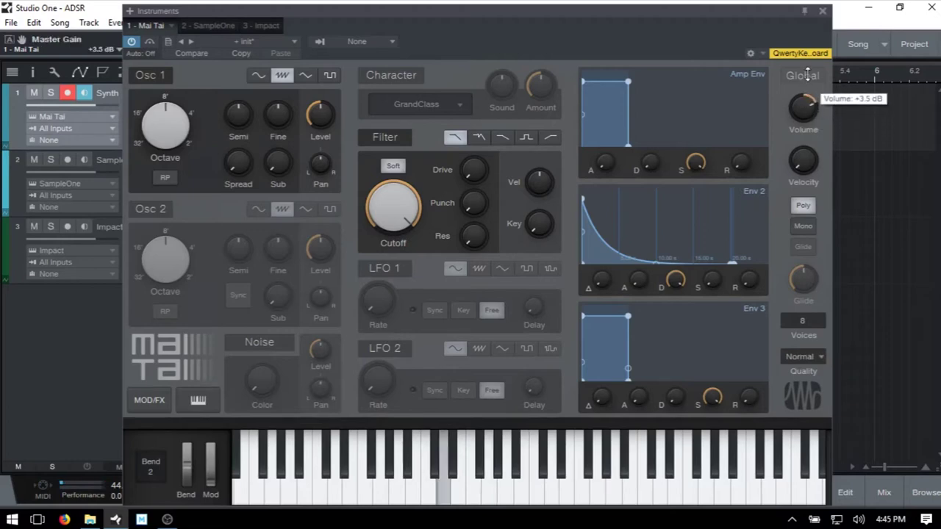
pyautogui.moveTo(804, 105)
pyautogui.mouseDown()
pyautogui.moveTo(804, 85)
pyautogui.moveTo(806, 107)
pyautogui.mouseUp()
pyautogui.press('g')
pyautogui.press('a')
pyautogui.press('d')
pyautogui.press('g')
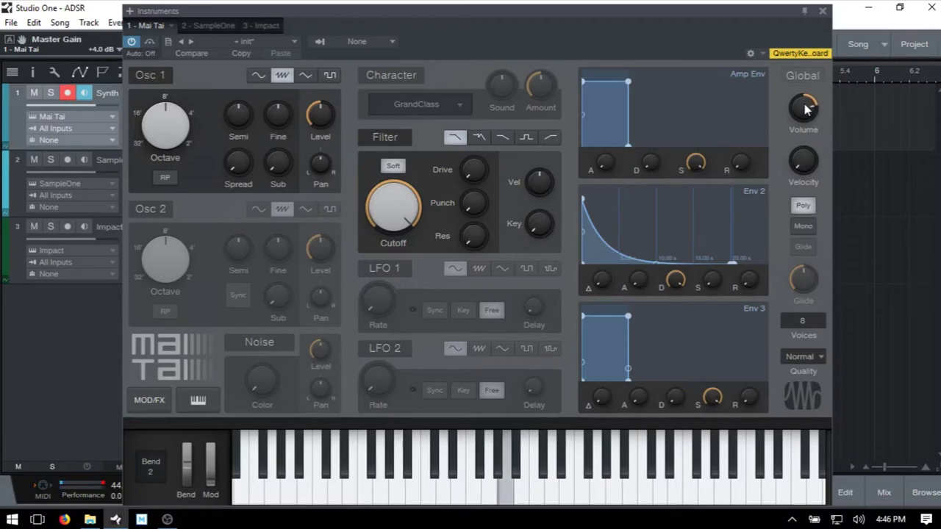
pyautogui.press('a')
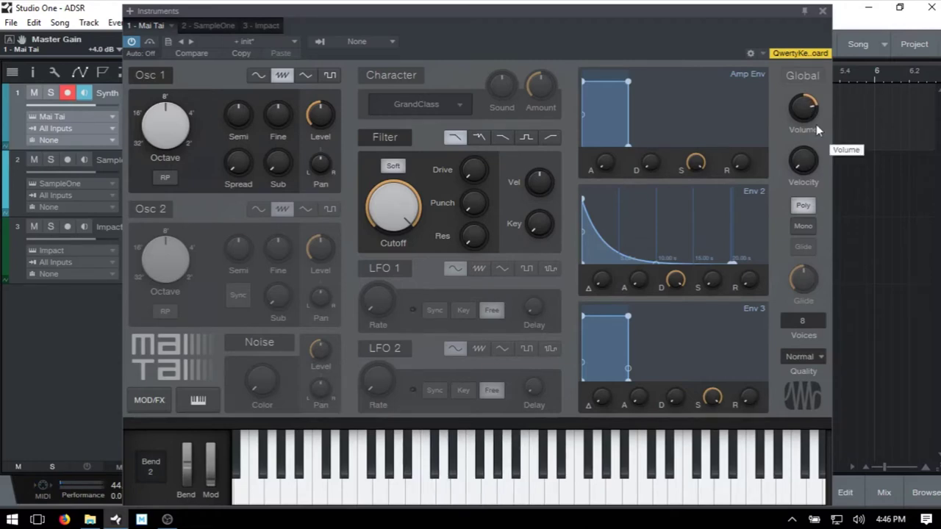
pyautogui.press('a')
pyautogui.press('a')
pyautogui.press('a')
# Set the Amp Env attack to about 2.80 s and play a test note
pyautogui.moveTo(601, 167)
pyautogui.click(603, 169)
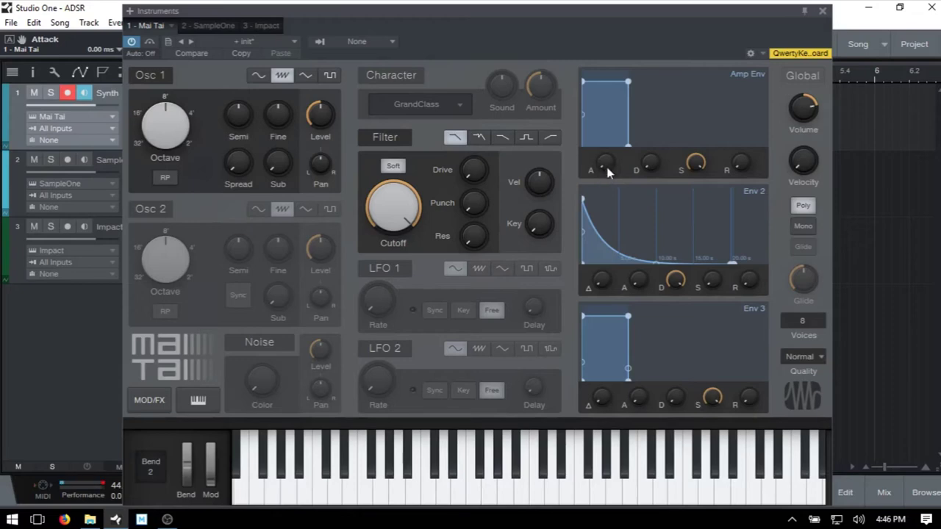
pyautogui.moveTo(606, 167)
pyautogui.moveTo(607, 168); pyautogui.dragTo(608, 77)
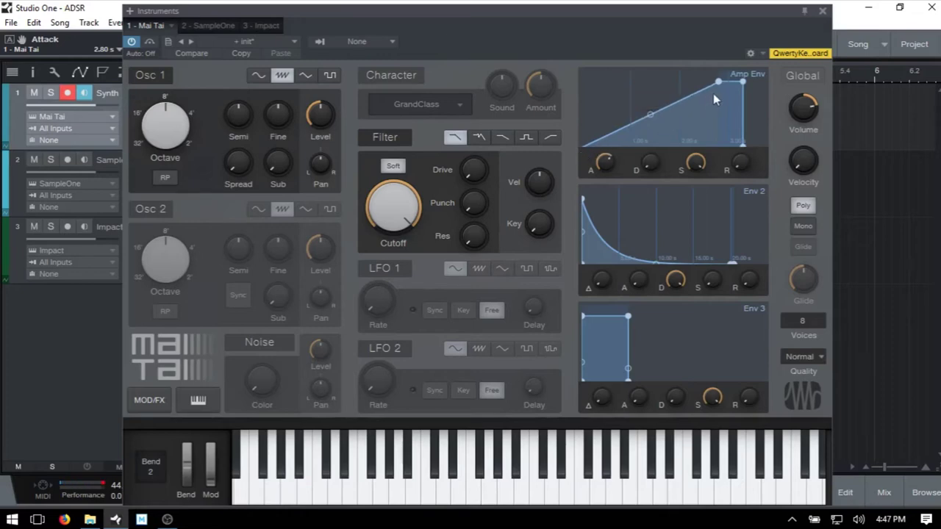
pyautogui.moveTo(604, 173)
pyautogui.press('f')
# Lower the Amp Env sustain to -12.0 dB and play a test note
pyautogui.moveTo(648, 172)
pyautogui.moveTo(694, 164)
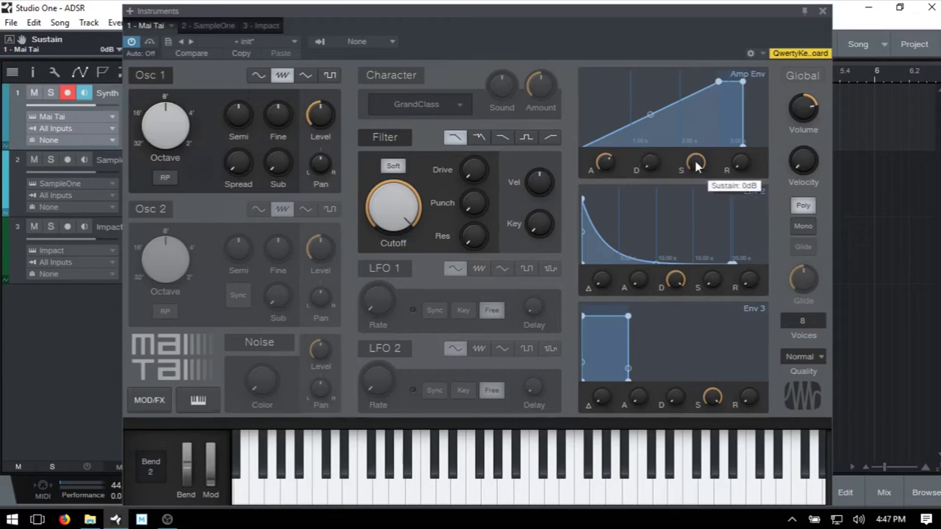
pyautogui.moveTo(697, 166); pyautogui.dragTo(695, 164)
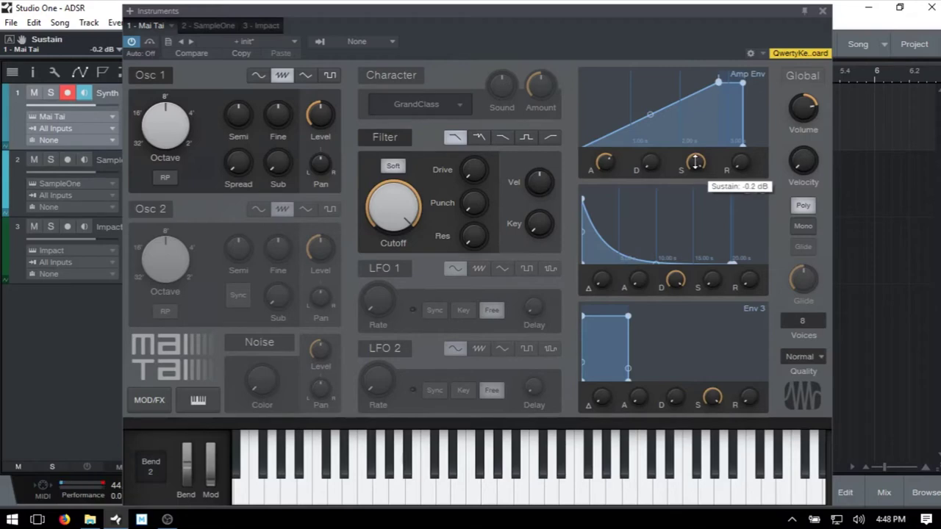
pyautogui.moveTo(696, 163); pyautogui.dragTo(695, 165)
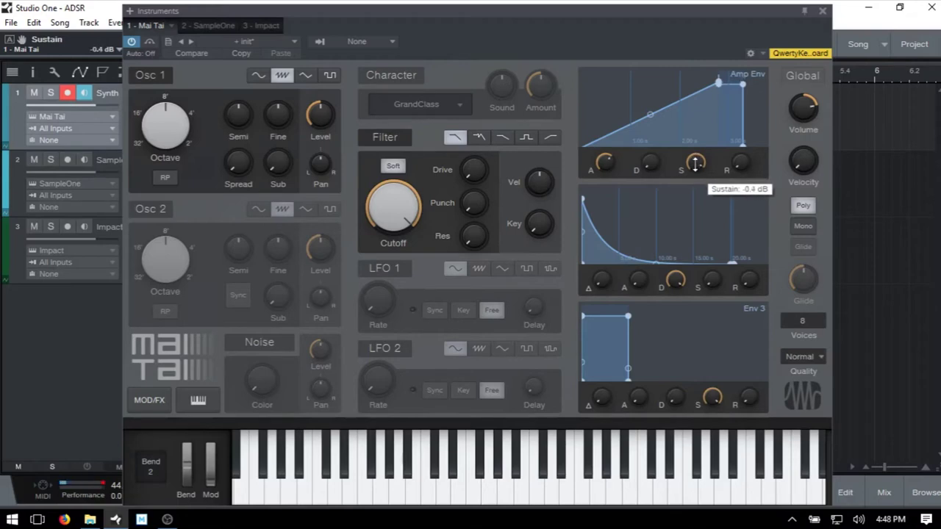
pyautogui.moveTo(696, 163); pyautogui.dragTo(695, 169)
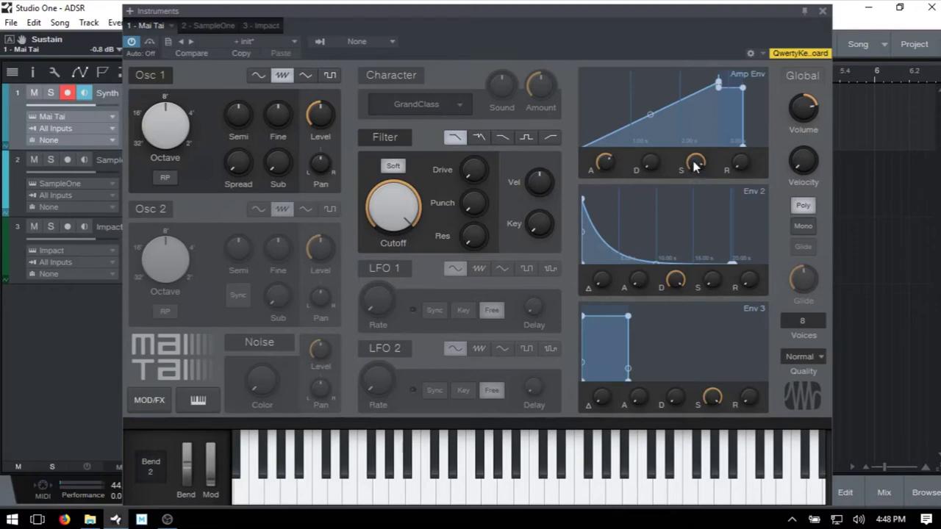
pyautogui.moveTo(695, 163); pyautogui.dragTo(694, 254)
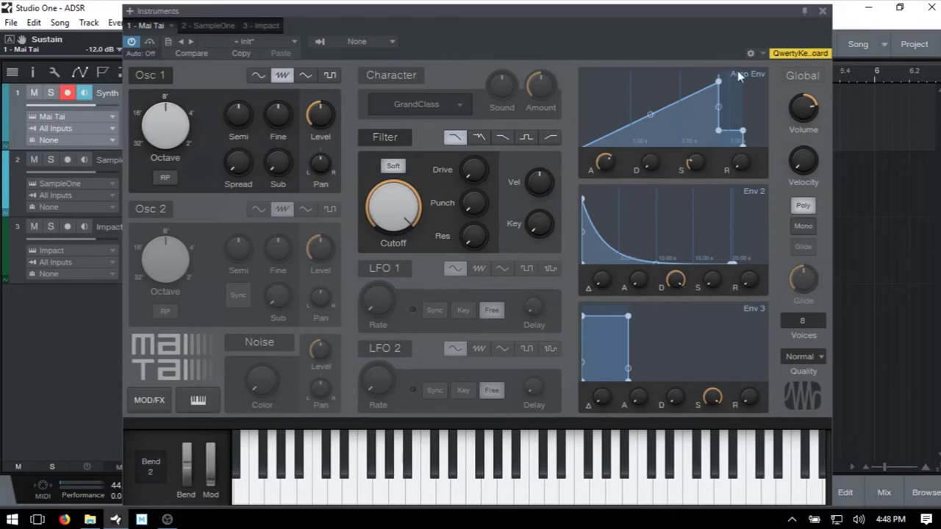
pyautogui.press('a')
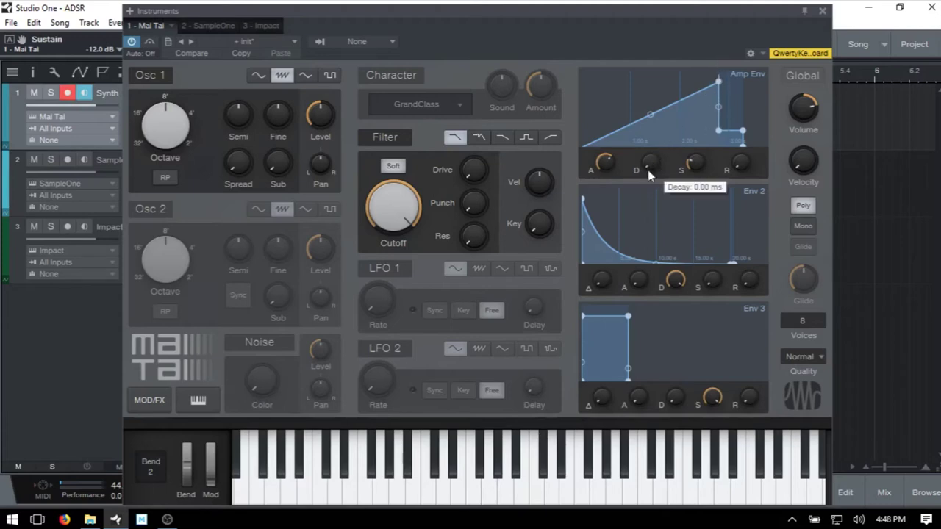
# Set the Amp Env decay to about 2.01 s
pyautogui.moveTo(655, 171); pyautogui.dragTo(653, 84)
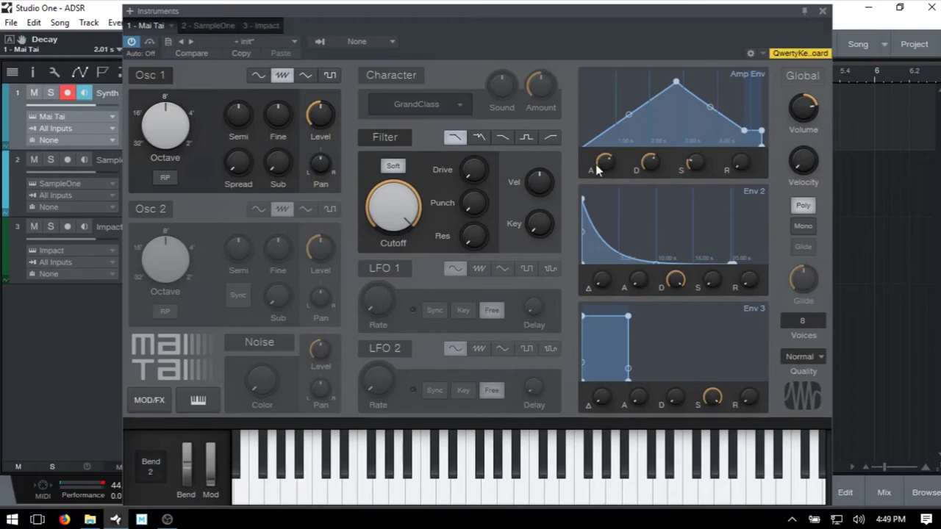
pyautogui.moveTo(606, 169)
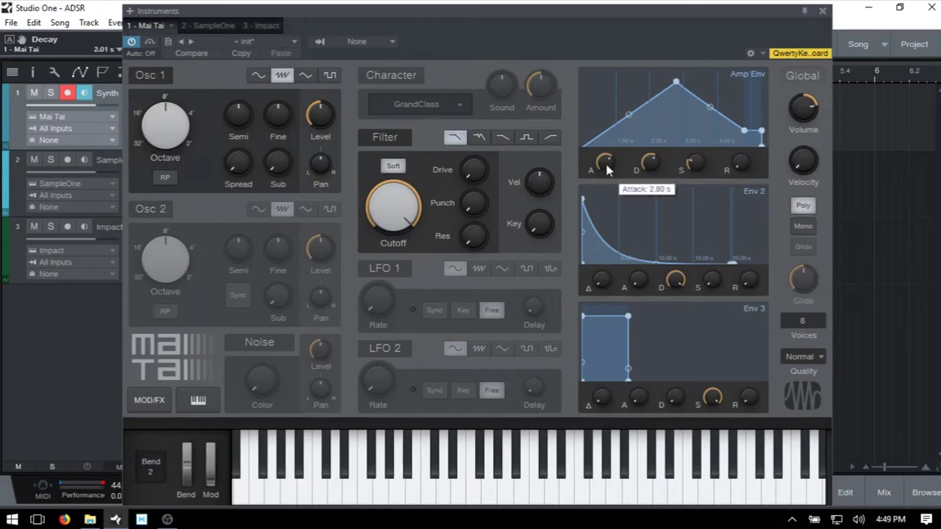
pyautogui.moveTo(649, 169)
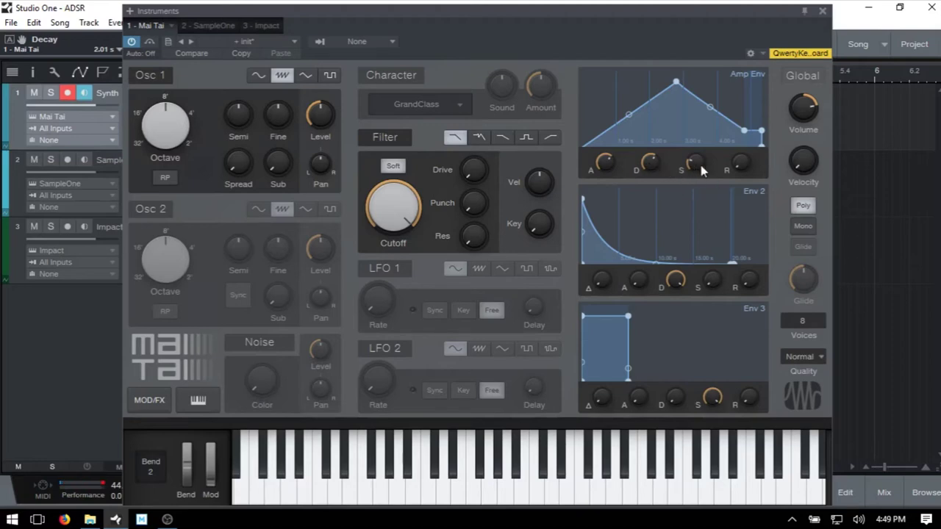
pyautogui.moveTo(700, 170)
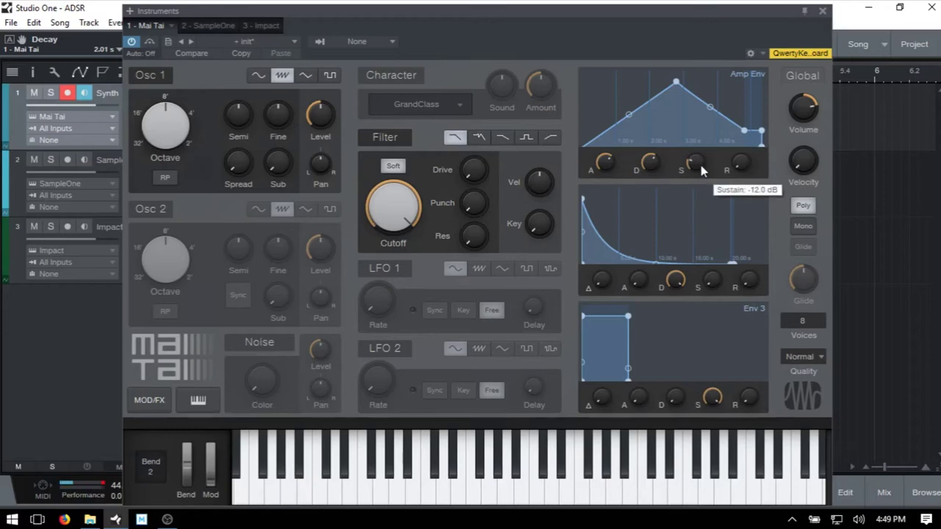
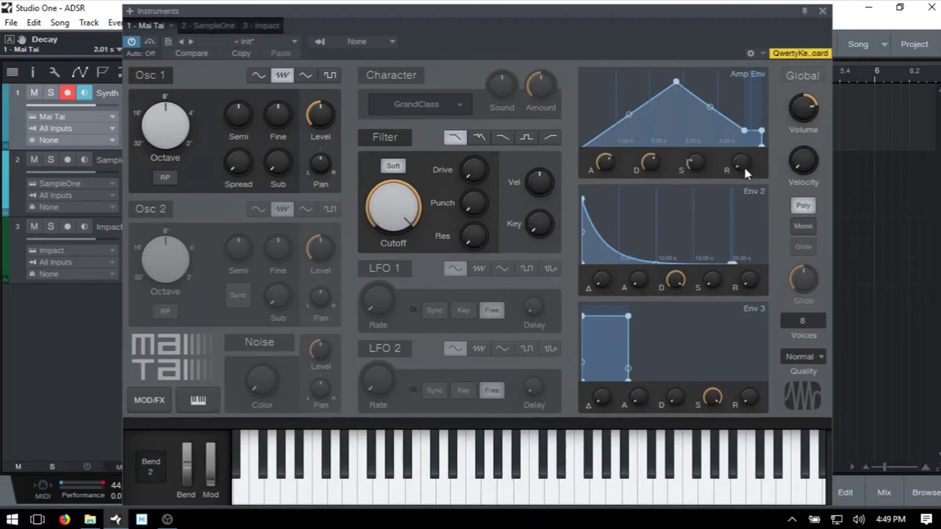
# Set the Amp Env release to about 2.57 s and play a test note through the full envelope
pyautogui.moveTo(739, 170)
pyautogui.moveTo(740, 169); pyautogui.dragTo(737, 99)
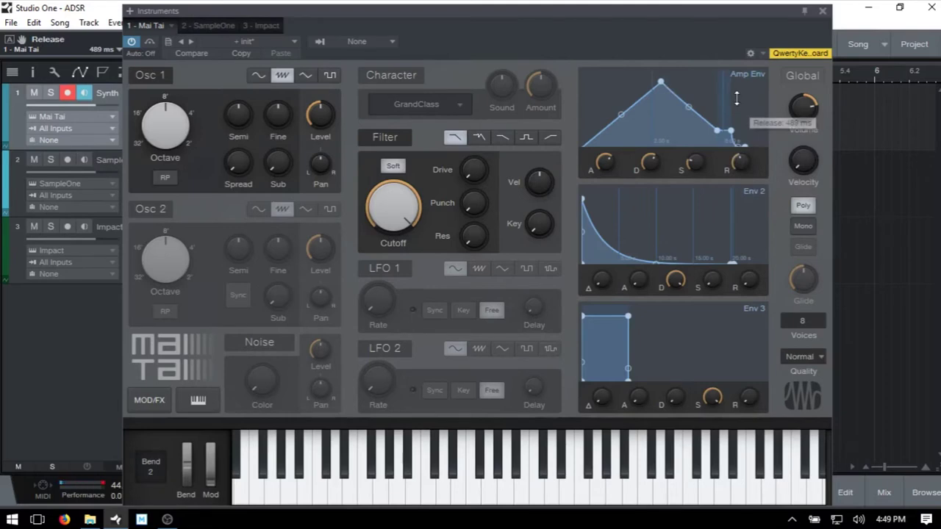
pyautogui.moveTo(737, 98); pyautogui.dragTo(739, 79)
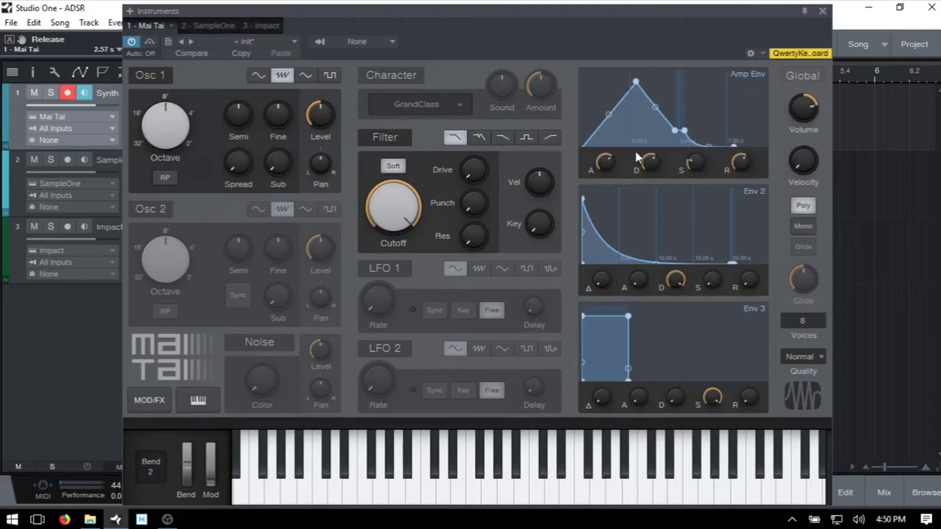
pyautogui.moveTo(608, 168)
pyautogui.moveTo(653, 169)
pyautogui.moveTo(696, 168)
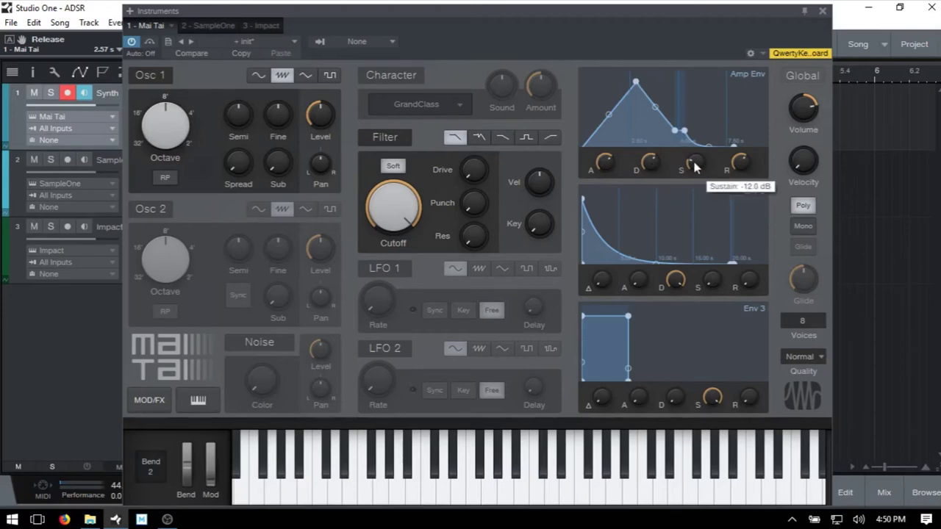
pyautogui.moveTo(738, 165)
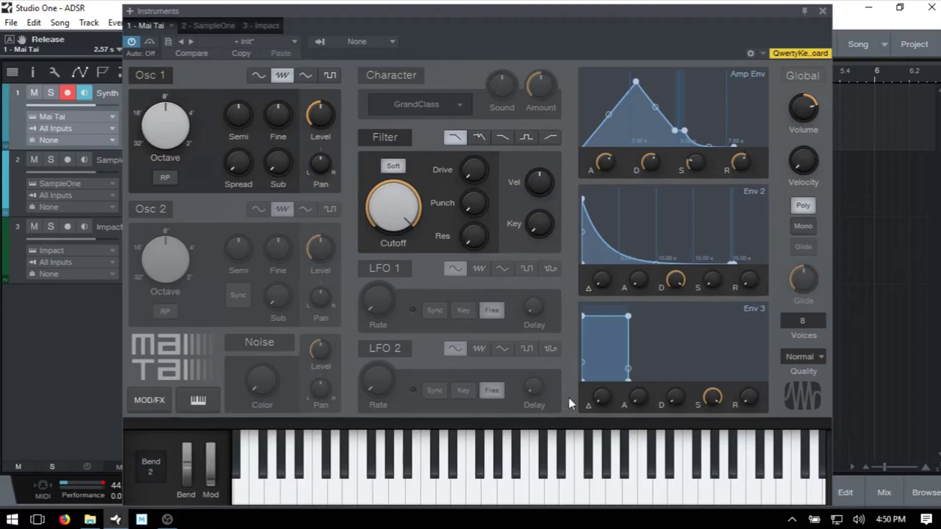
pyautogui.press('j')
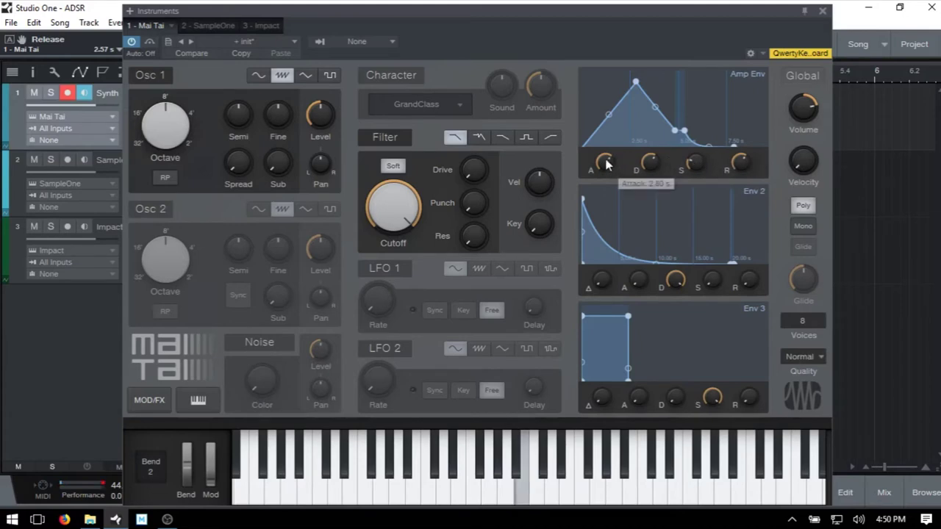
# Shorten the Amp Env attack to about 630 ms, reduce the decay, and raise the sustain to -4.5 dB
pyautogui.moveTo(606, 164); pyautogui.dragTo(614, 142)
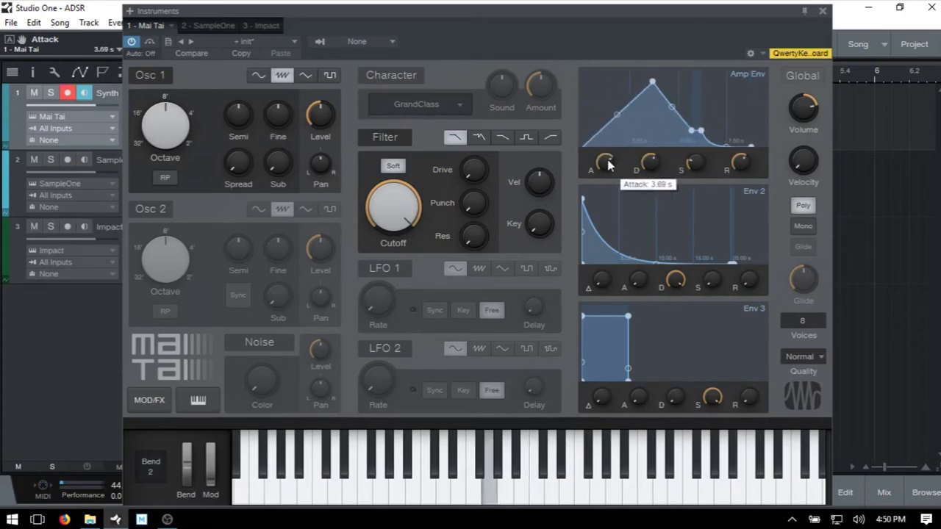
pyautogui.moveTo(608, 164); pyautogui.dragTo(608, 176)
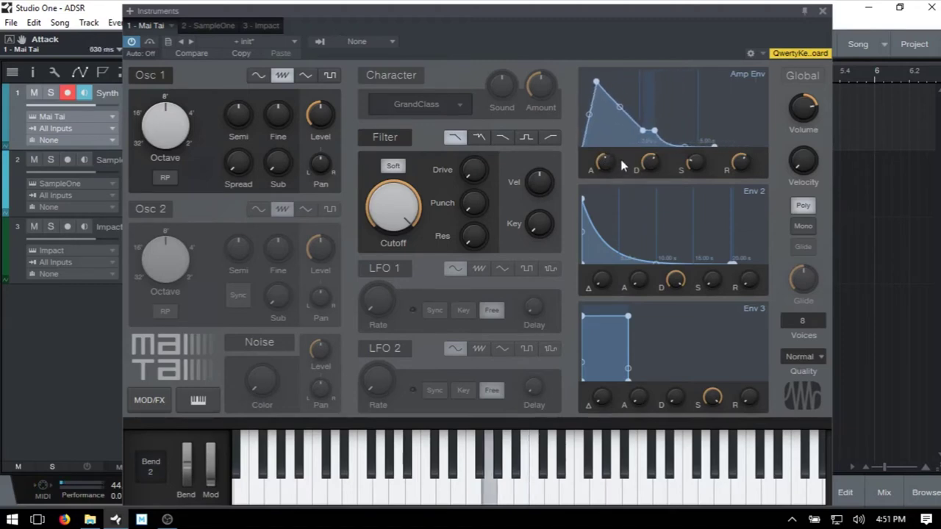
pyautogui.moveTo(649, 163); pyautogui.dragTo(702, 146)
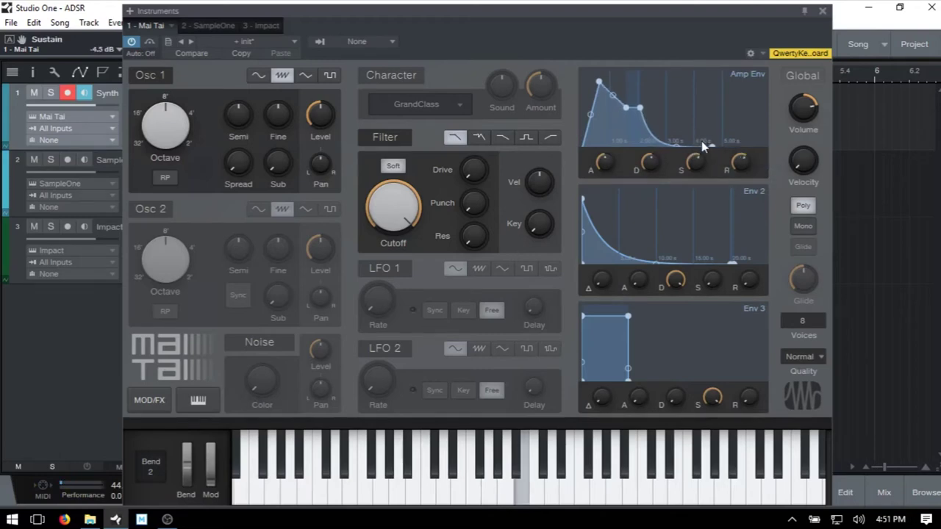
# Play a series of single notes and chords to audition the reshaped Amp Env with its long release
pyautogui.press('a')
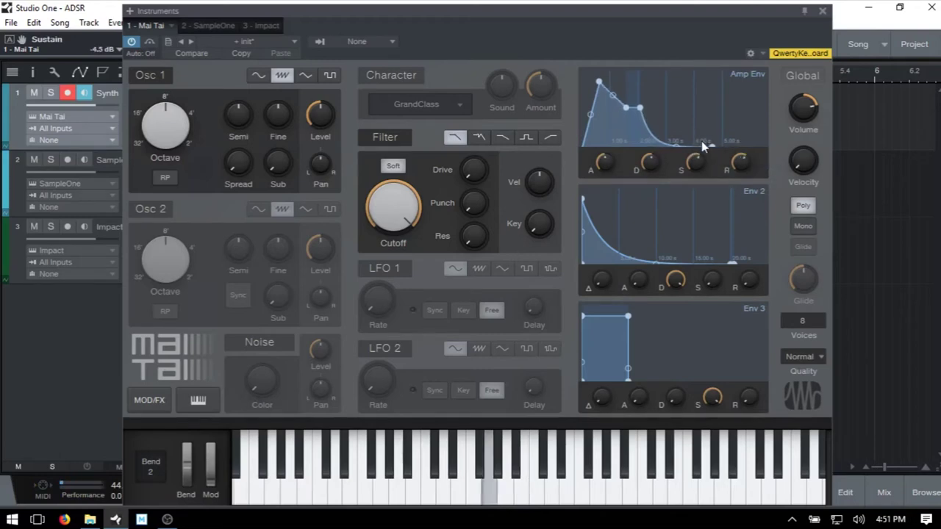
pyautogui.press('a')
pyautogui.press('d')
pyautogui.press('g')
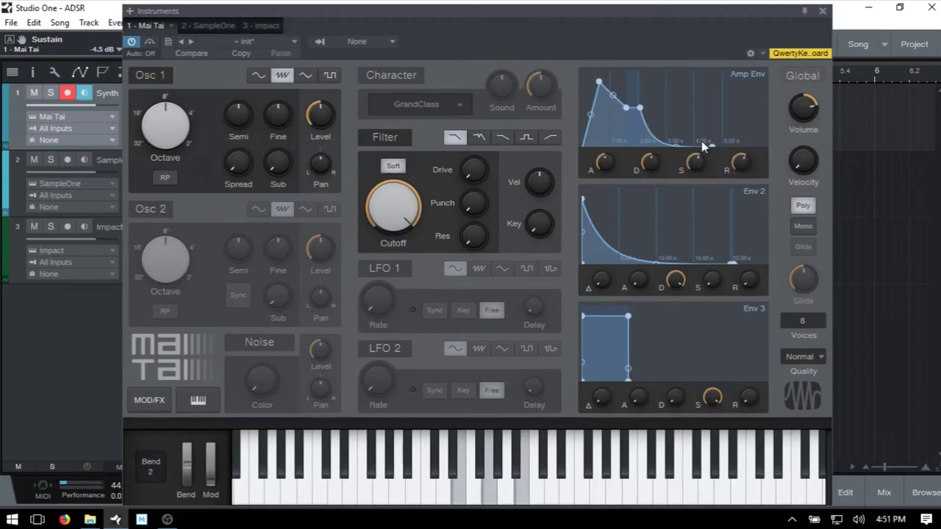
pyautogui.press('j')
pyautogui.press('s')
pyautogui.press('g')
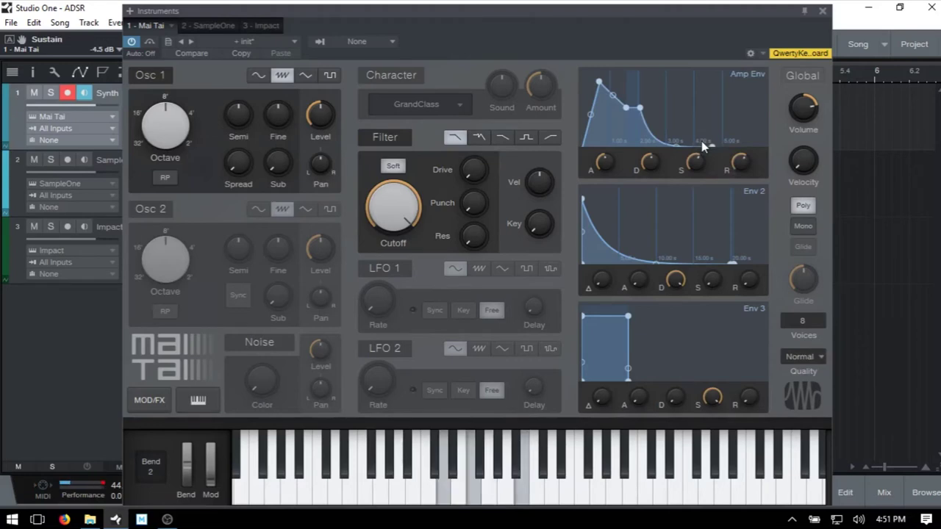
pyautogui.press('s')
pyautogui.press('d')
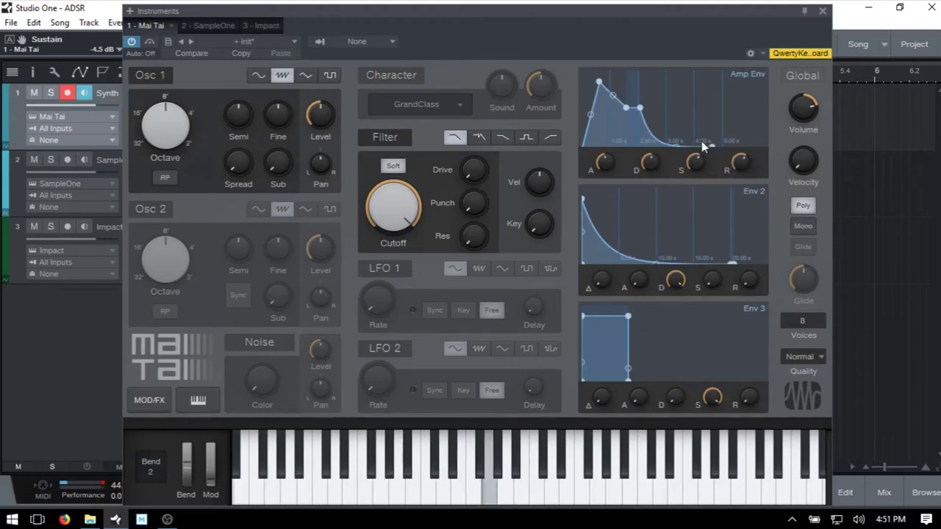
pyautogui.press('h')
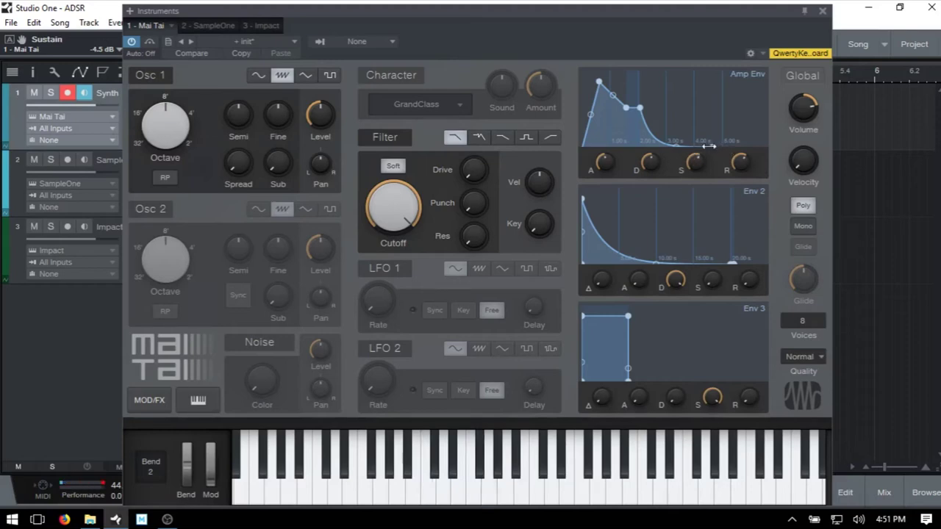
# Shorten the Amp Env release to 517 ms and play several notes and chords to hear it
pyautogui.moveTo(739, 165); pyautogui.dragTo(739, 184)
pyautogui.press('j')
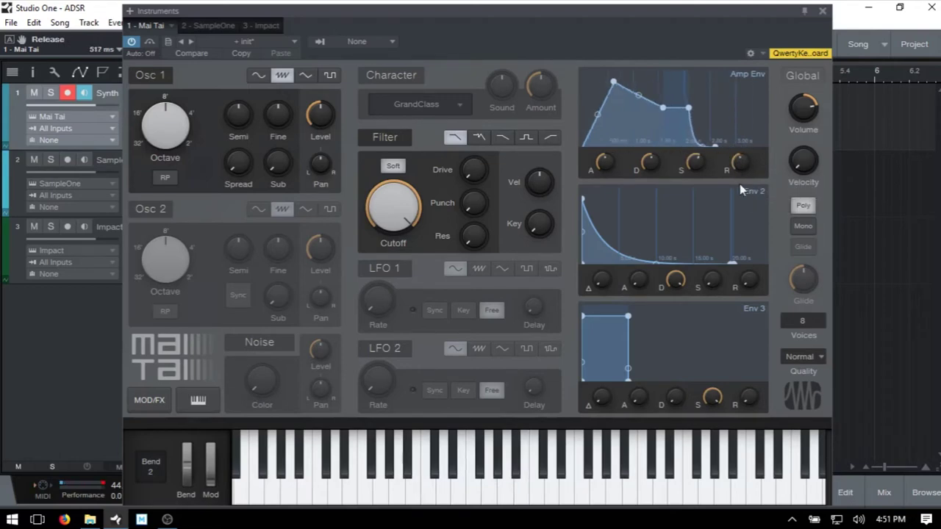
pyautogui.press('g')
pyautogui.press('s')
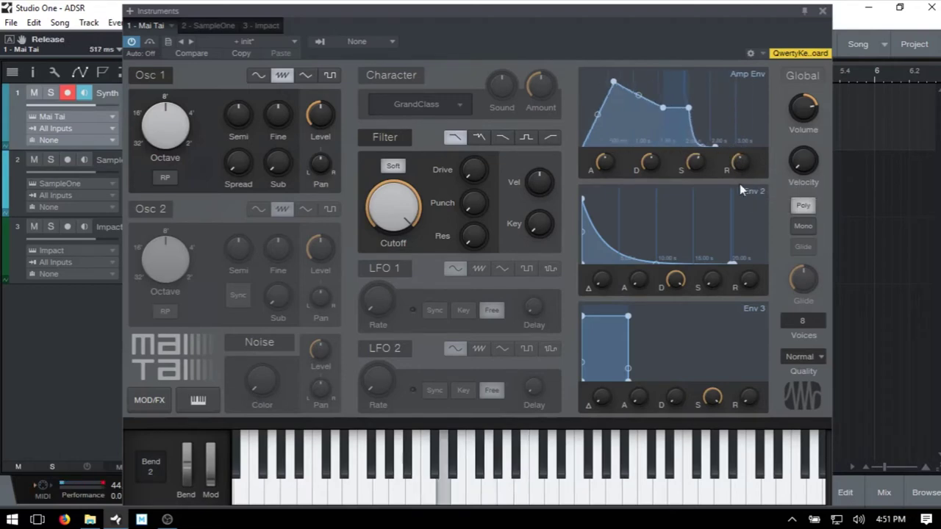
pyautogui.press('g')
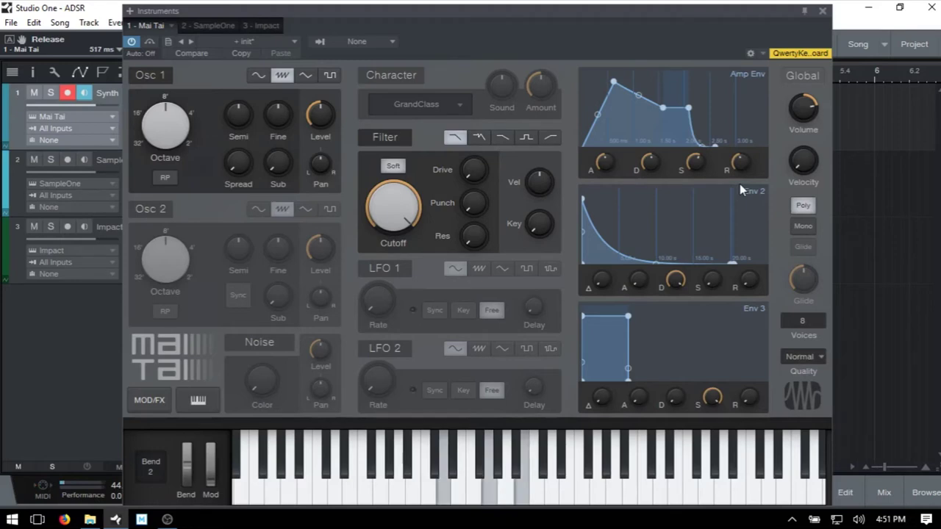
pyautogui.press('s')
pyautogui.press('f')
pyautogui.press('h')
pyautogui.press('a')
pyautogui.press('d')
pyautogui.press('g')
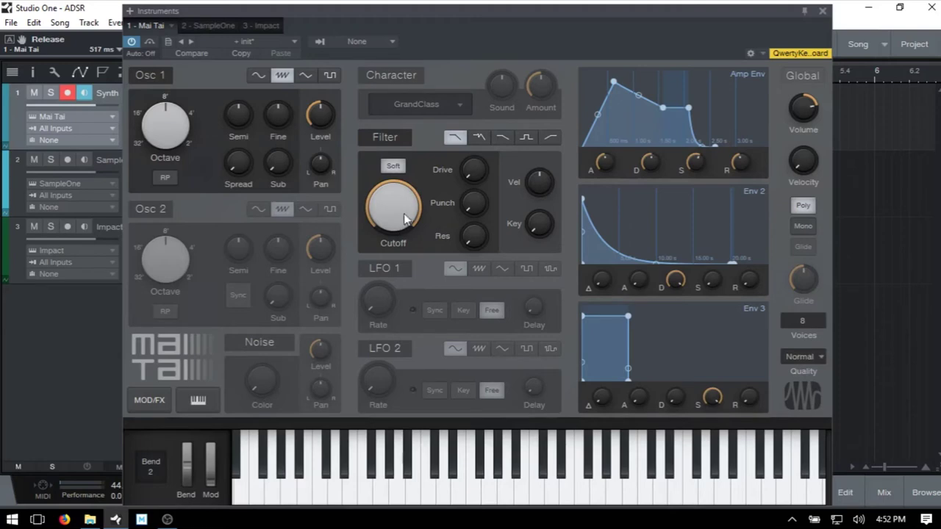
# Show the modulation matrix and route ENV 2 to Filter - Cutoff in the first modulation slot
pyautogui.moveTo(406, 219)
pyautogui.click(140, 400)
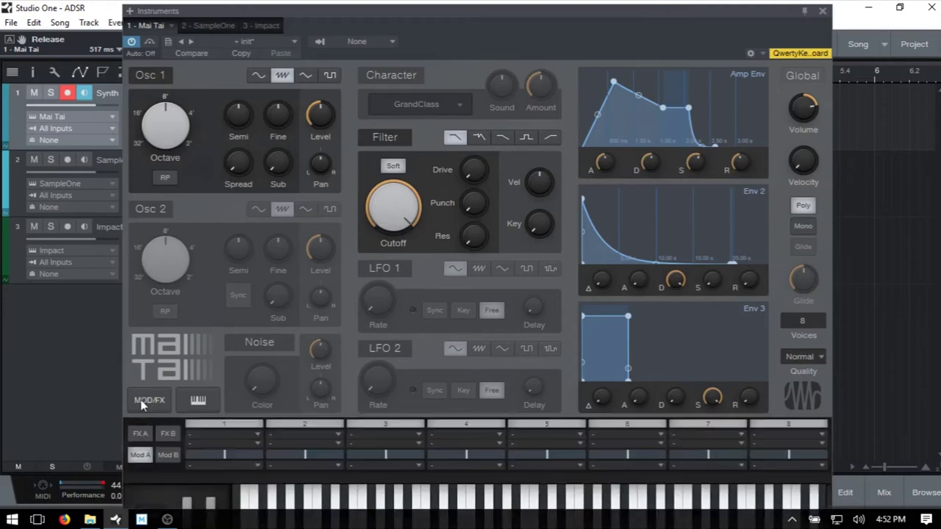
pyautogui.click(231, 434)
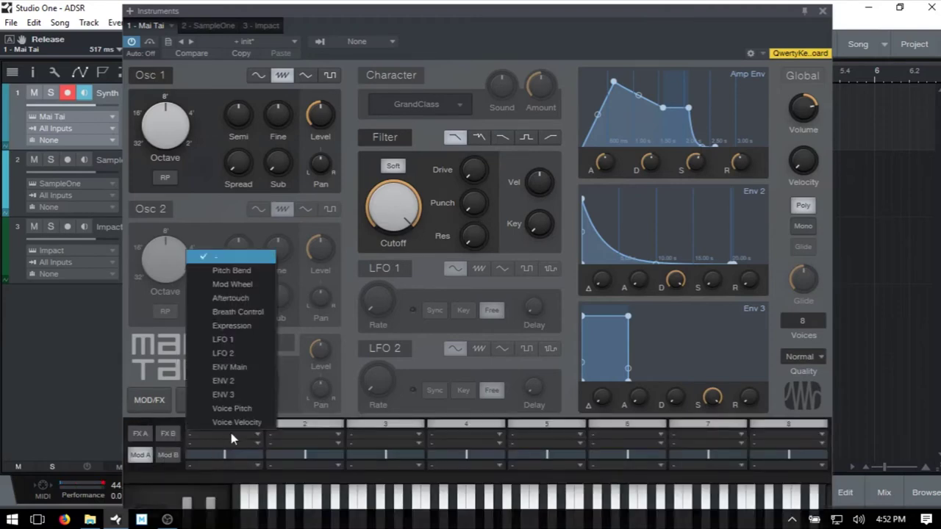
pyautogui.click(243, 383)
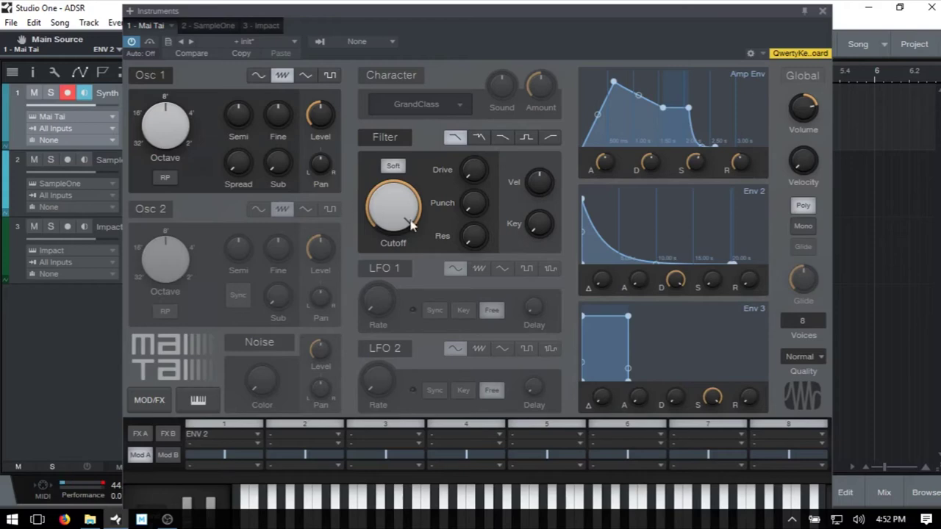
pyautogui.click(213, 465)
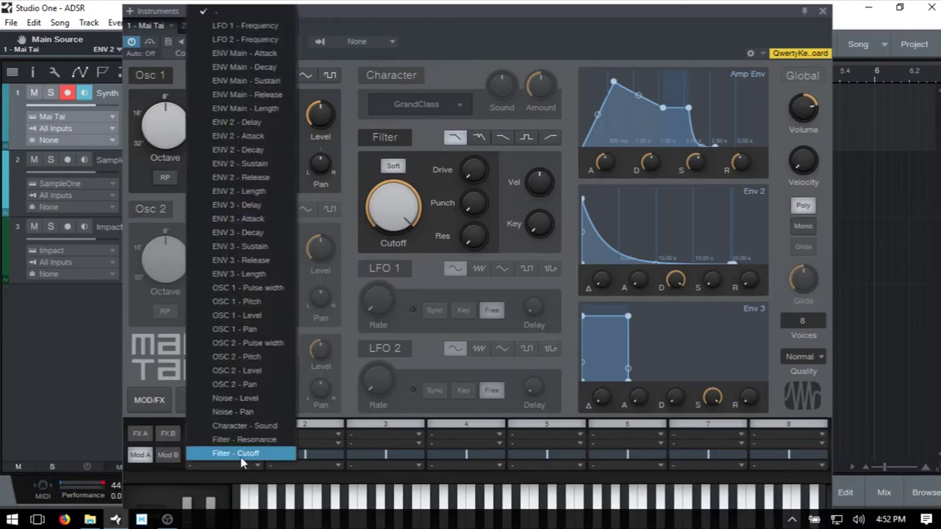
pyautogui.click(233, 454)
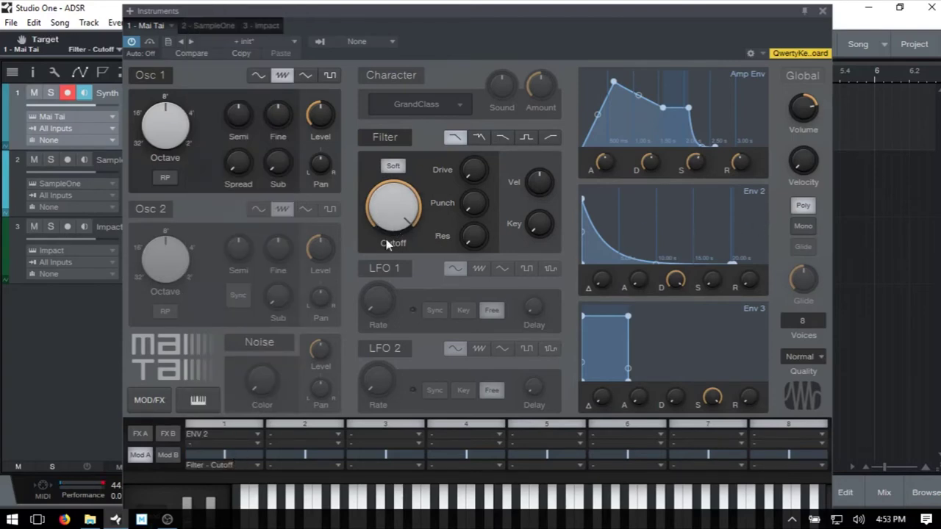
# Try slot 1 at -26.8% and at a positive amount with the filter cutoff at 4.69 kHz, and reset the slot amount to 0%
pyautogui.moveTo(392, 223)
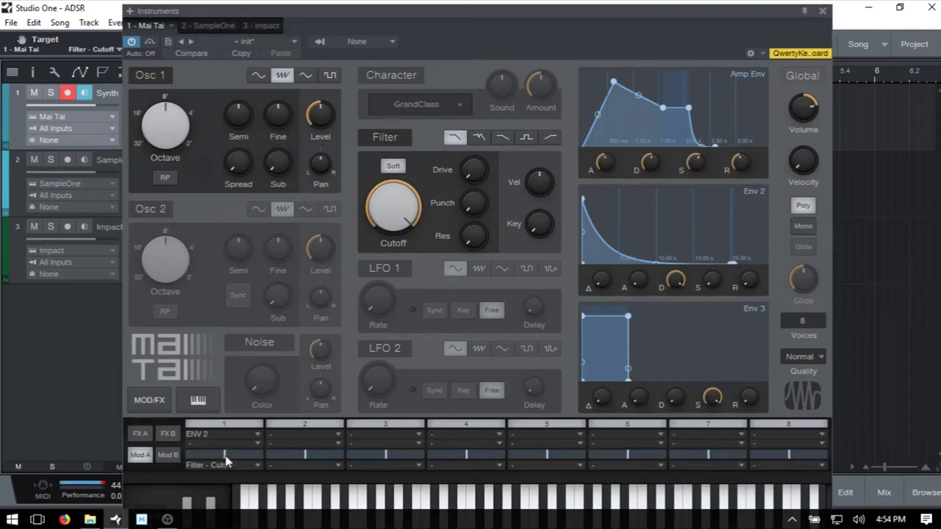
pyautogui.moveTo(233, 459); pyautogui.dragTo(202, 459)
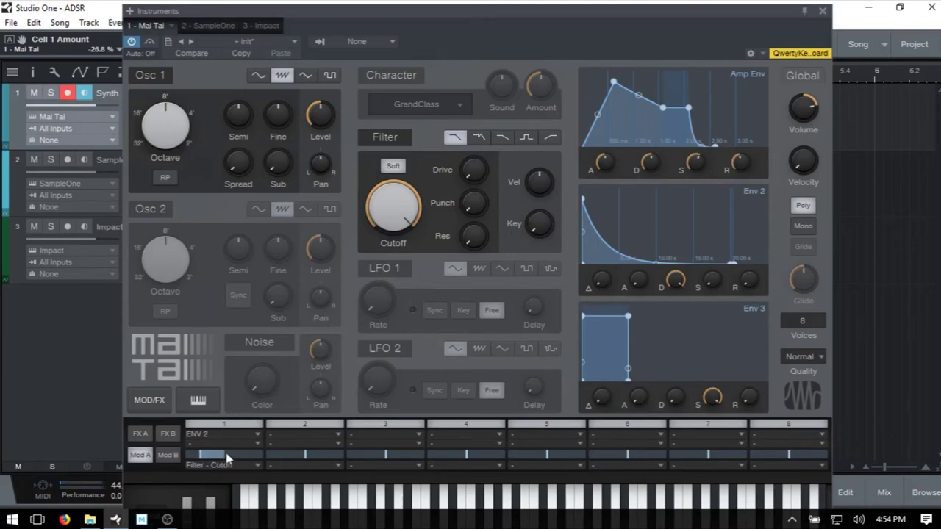
pyautogui.moveTo(234, 453); pyautogui.dragTo(246, 458)
pyautogui.click(398, 214)
pyautogui.moveTo(398, 214); pyautogui.dragTo(399, 228)
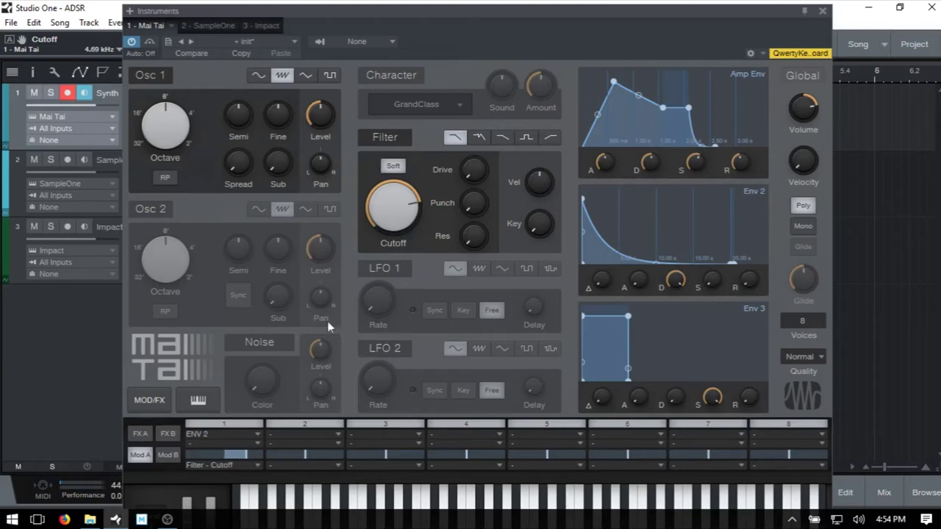
pyautogui.doubleClick(227, 459)
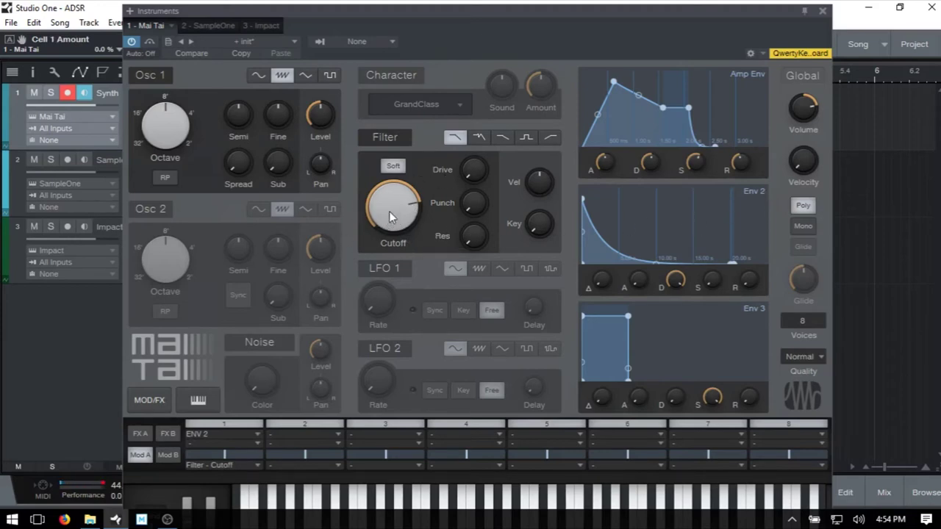
# Open the filter cutoff to its 20.00 kHz maximum and try to push it further while playing notes
pyautogui.moveTo(389, 204); pyautogui.dragTo(400, 156)
pyautogui.moveTo(397, 200)
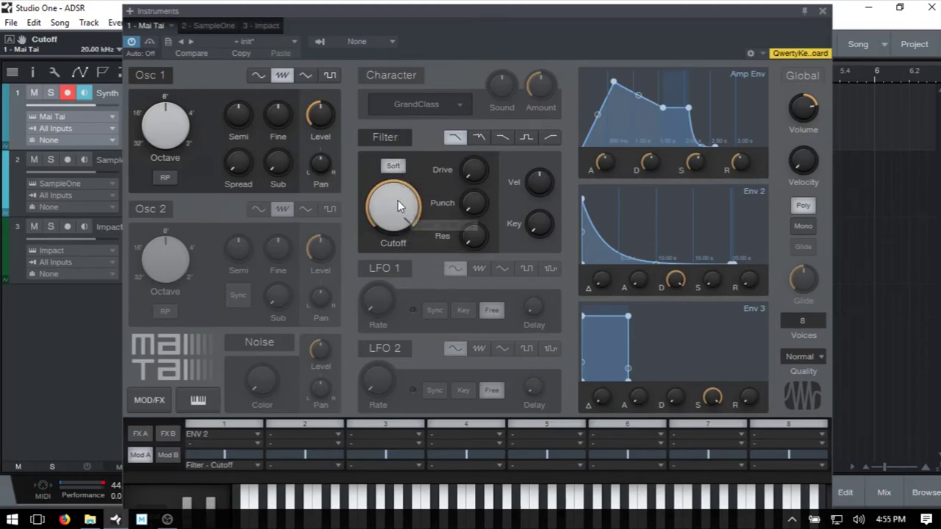
pyautogui.moveTo(398, 194); pyautogui.dragTo(405, 123)
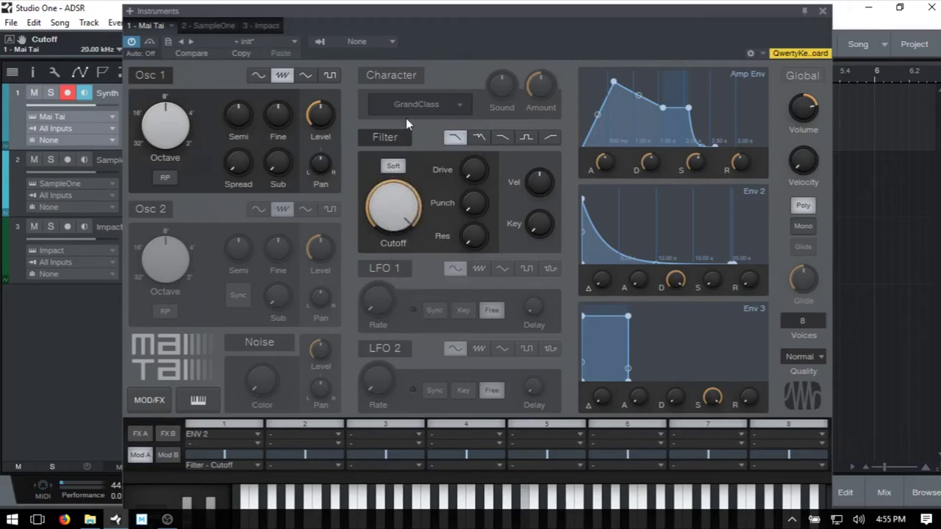
pyautogui.moveTo(395, 207); pyautogui.dragTo(399, 152)
pyautogui.moveTo(391, 206); pyautogui.dragTo(404, 125)
pyautogui.moveTo(392, 200)
pyautogui.mouseDown()
pyautogui.moveTo(397, 254)
pyautogui.moveTo(401, 193)
pyautogui.mouseUp()
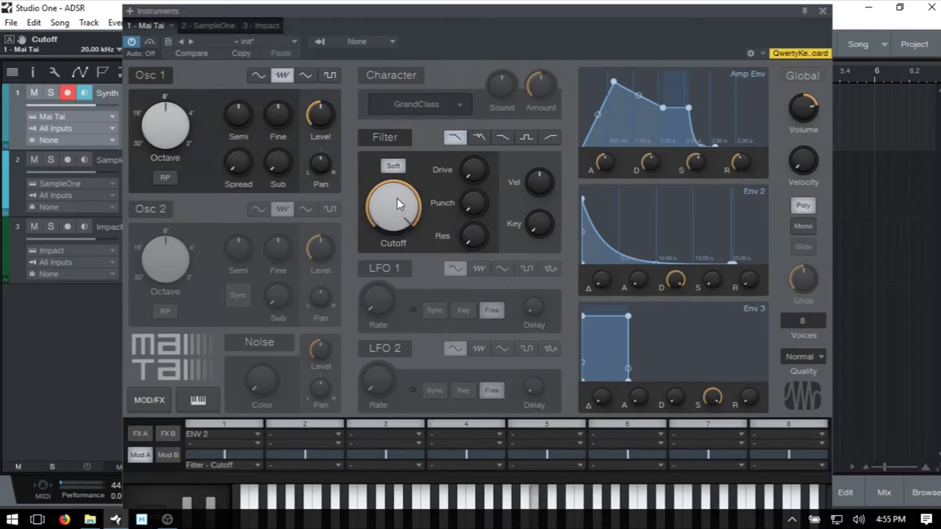
# Lower the filter cutoff to 2.19 kHz and apply a moderate positive ENV 2 modulation amount in slot 1
pyautogui.moveTo(397, 199); pyautogui.dragTo(396, 242)
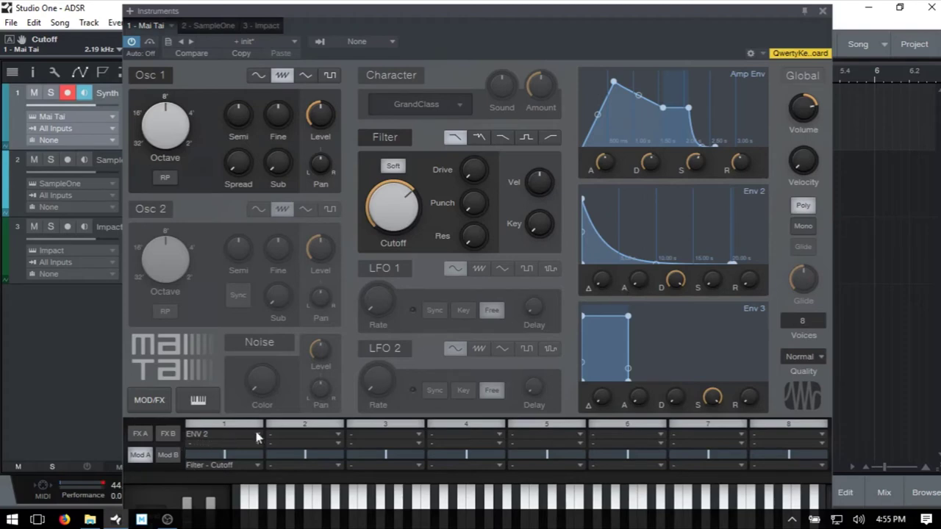
pyautogui.moveTo(231, 453); pyautogui.dragTo(243, 455)
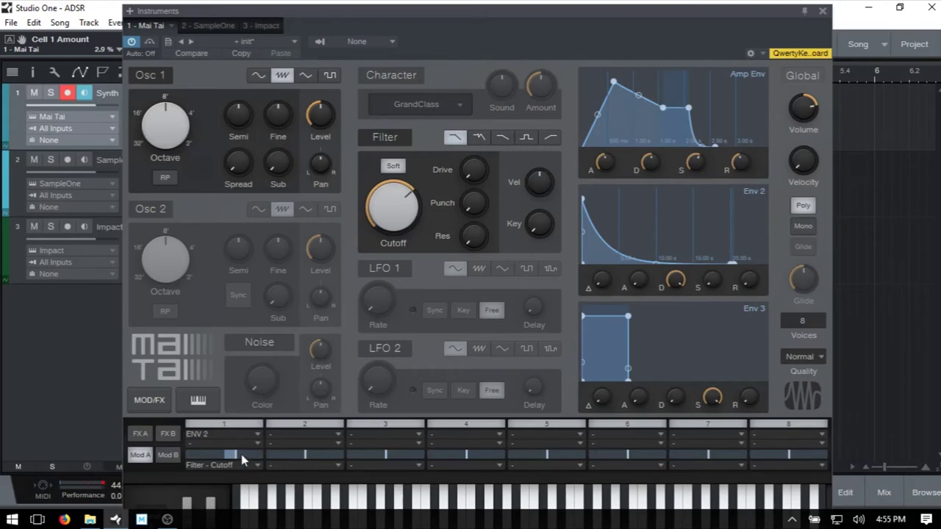
pyautogui.moveTo(243, 453); pyautogui.dragTo(247, 457)
# Set the Env 2 attack to about 3.01 s and raise the slot 1 modulation amount to 100%
pyautogui.moveTo(639, 285); pyautogui.dragTo(646, 186)
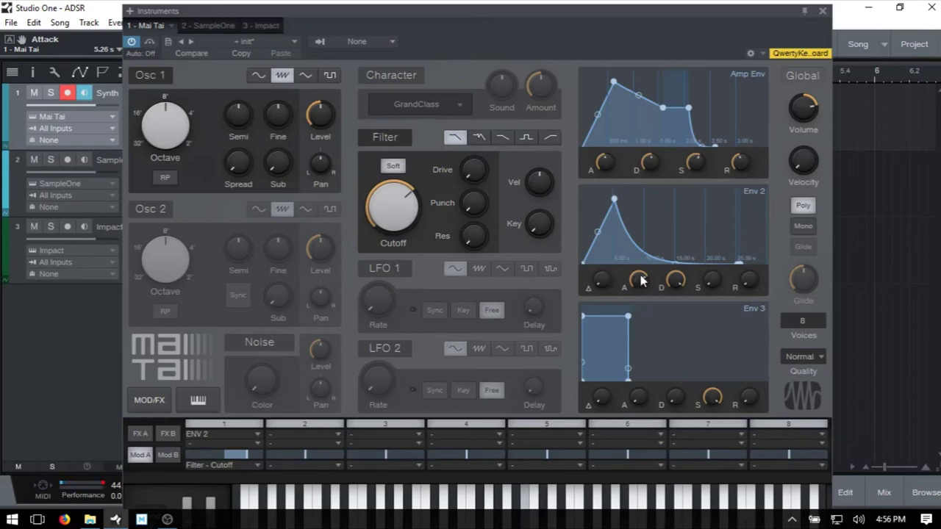
pyautogui.moveTo(640, 279); pyautogui.dragTo(640, 292)
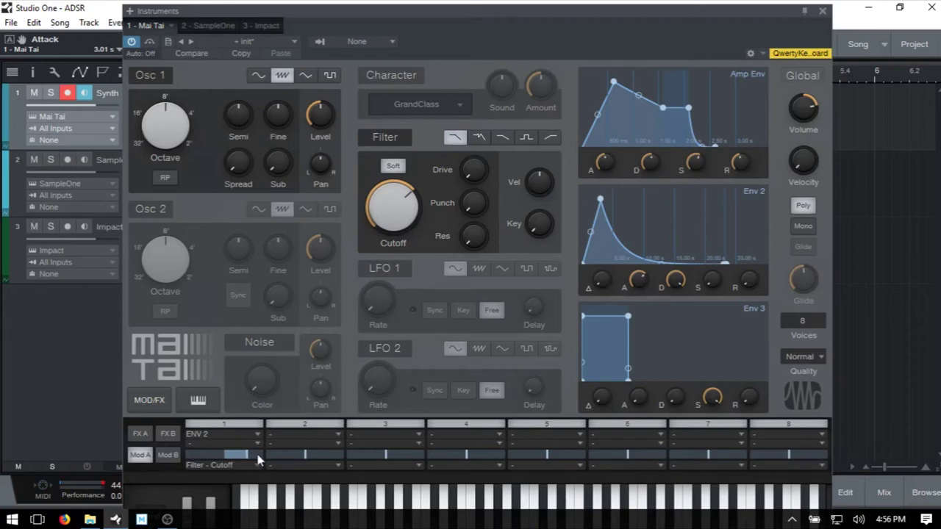
pyautogui.moveTo(257, 460); pyautogui.dragTo(265, 459)
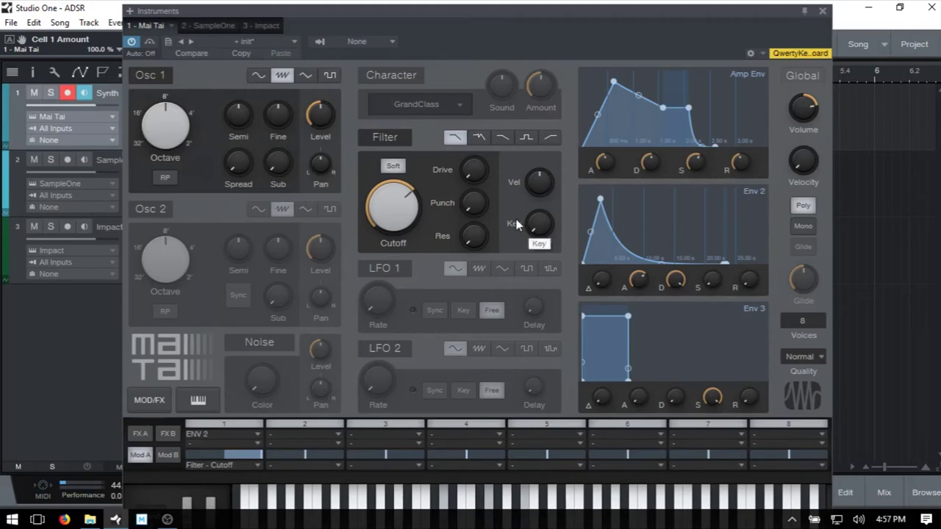
# Lower the filter cutoff to 306.2 Hz and play notes to hear Env 2 sweep the filter
pyautogui.moveTo(394, 197); pyautogui.dragTo(395, 236)
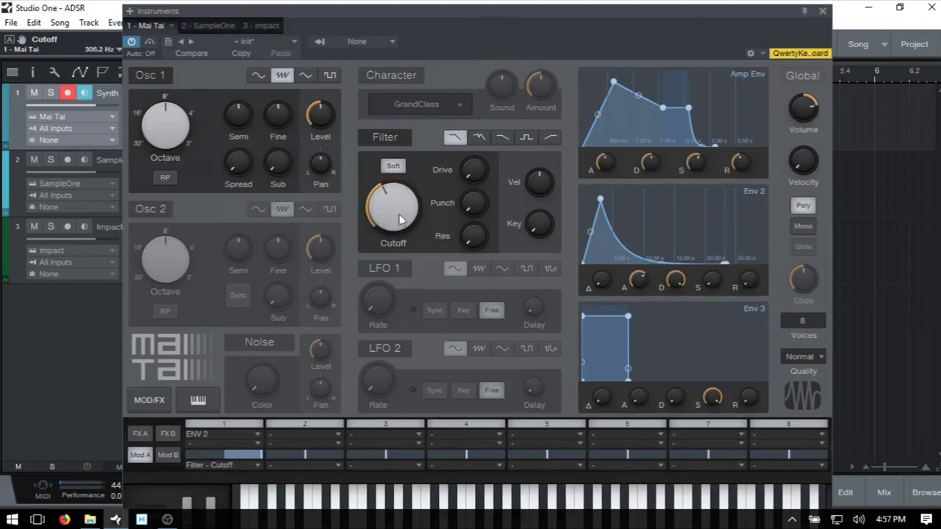
pyautogui.moveTo(410, 202)
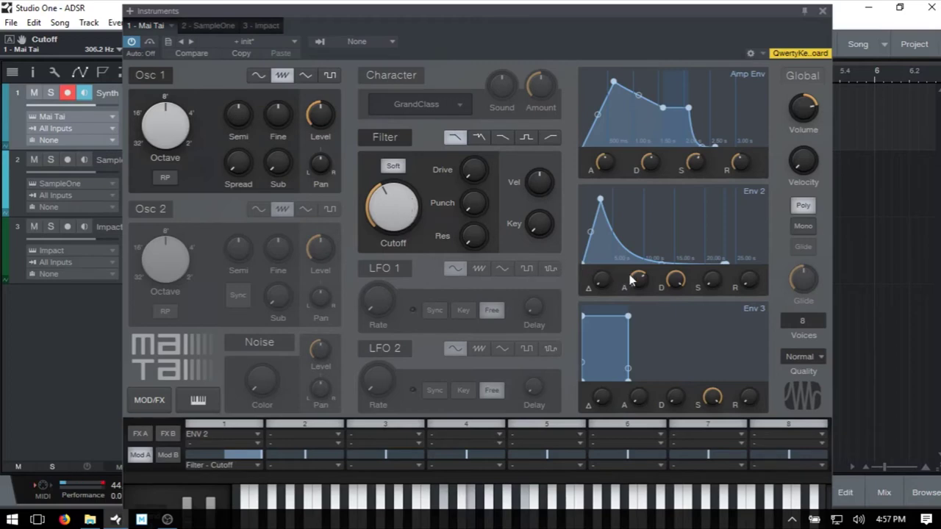
# Shorten the Env 2 attack, set its decay to 2.90 s and its sustain to -3.2 dB, and compare it with the Amp Env sustain
pyautogui.moveTo(638, 284); pyautogui.dragTo(673, 328)
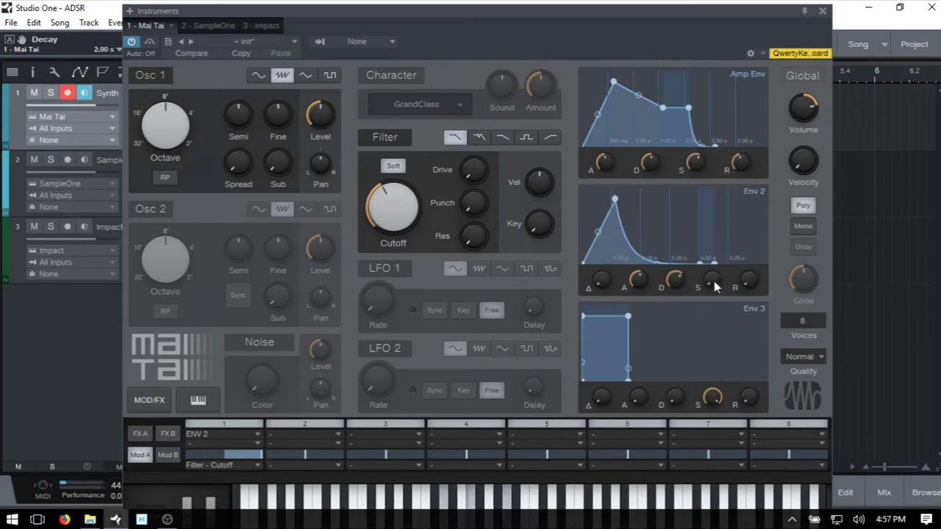
pyautogui.moveTo(714, 282); pyautogui.dragTo(718, 192)
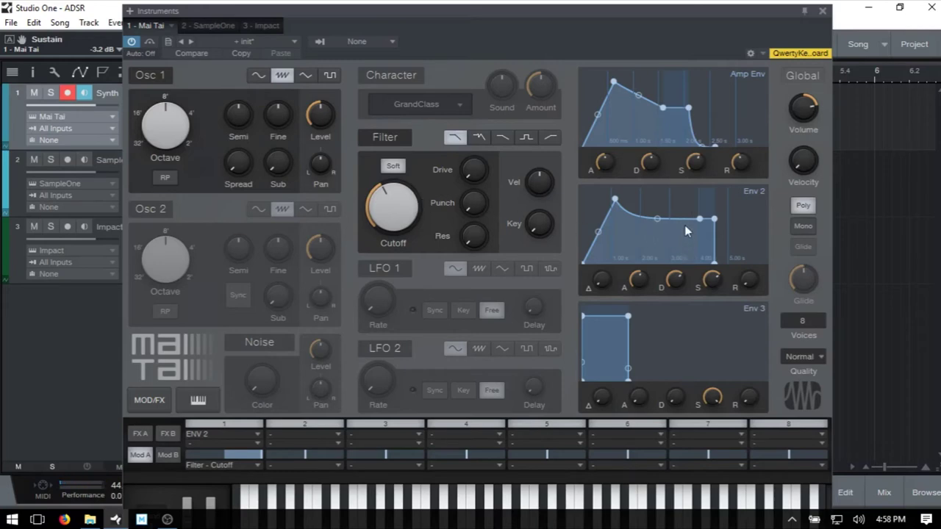
pyautogui.moveTo(694, 166)
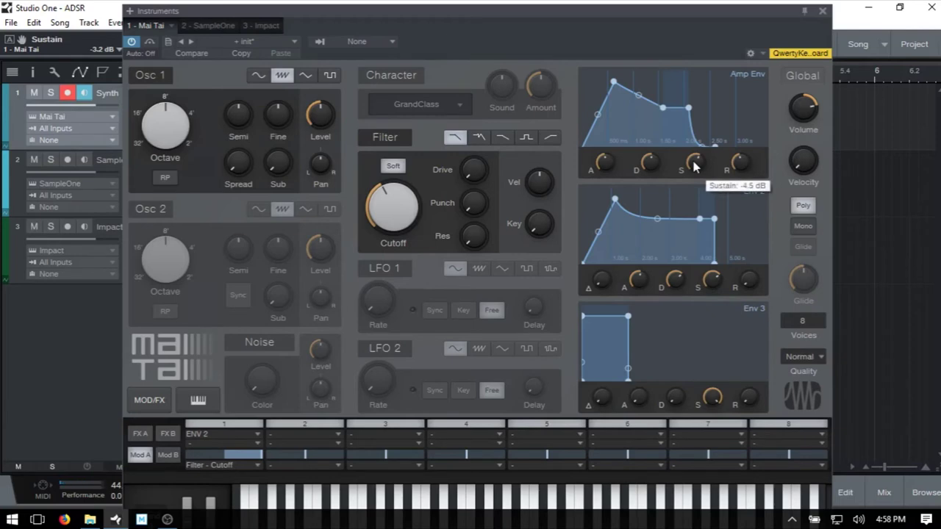
pyautogui.moveTo(713, 283)
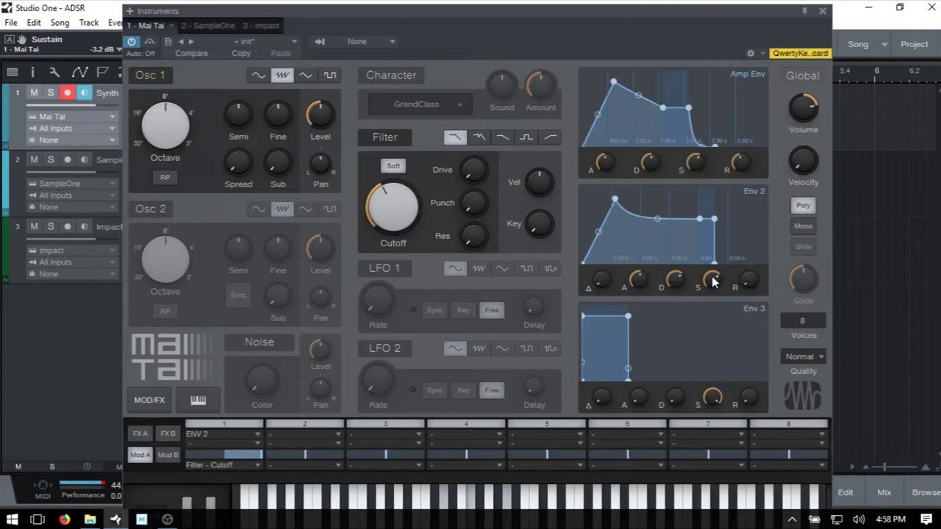
# Set the Env 2 sustain to -∞ dB and lengthen its attack to 4.79 s
pyautogui.moveTo(713, 280); pyautogui.dragTo(711, 375)
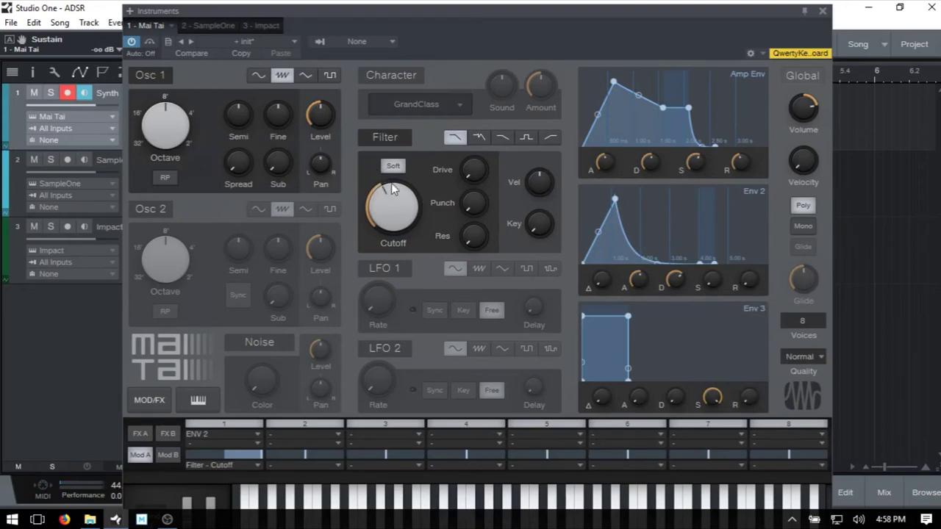
pyautogui.moveTo(637, 283); pyautogui.dragTo(646, 269)
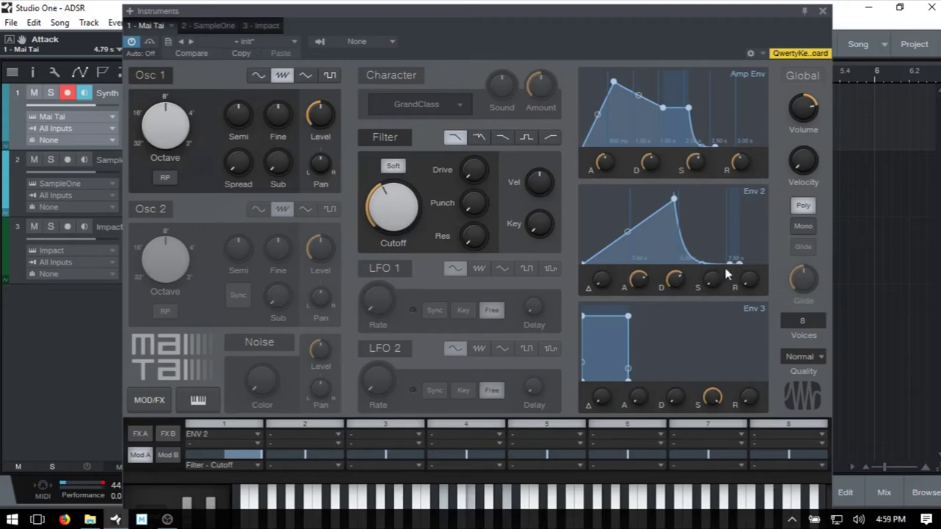
pyautogui.moveTo(710, 291)
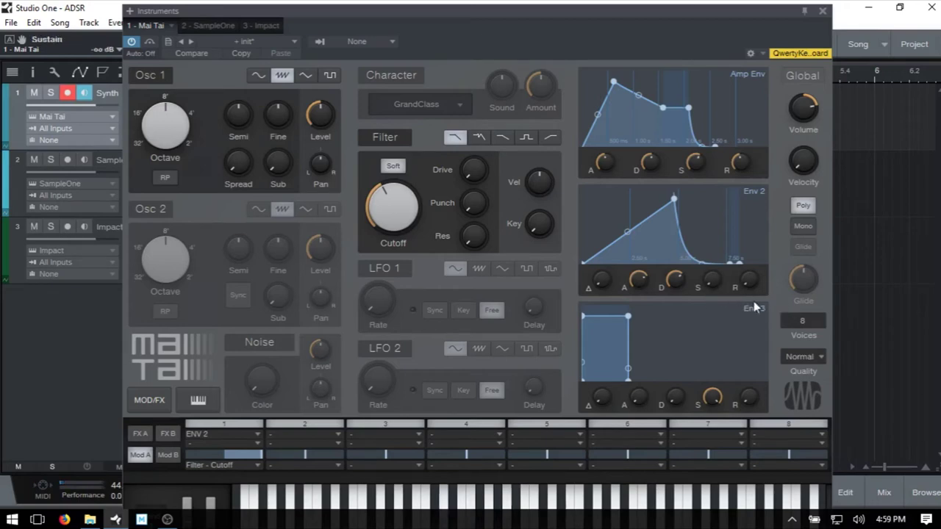
# With the Env 2 attack shortened to 1.66 s, open the filter cutoff to 20.00 kHz and set the slot 1 modulation amount to -84.1%
pyautogui.moveTo(396, 213); pyautogui.dragTo(388, 85)
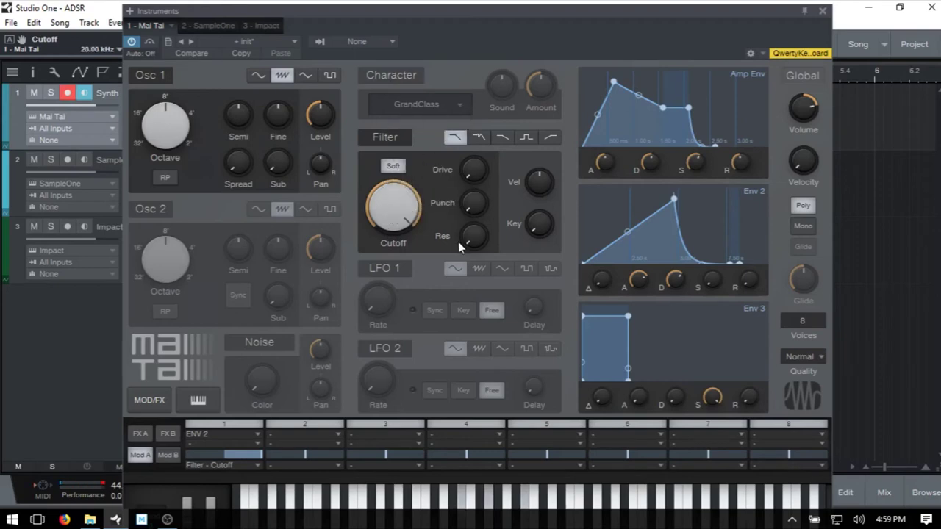
pyautogui.moveTo(638, 280); pyautogui.dragTo(645, 305)
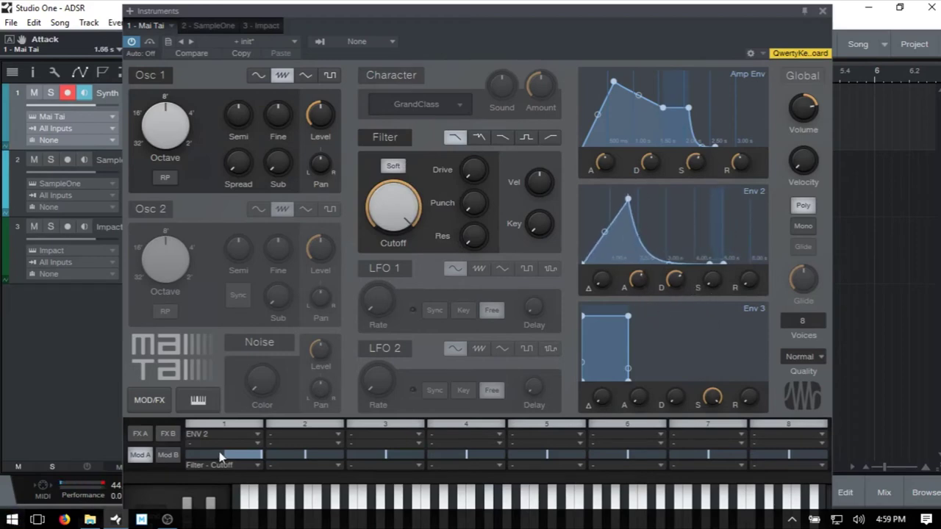
pyautogui.moveTo(194, 458); pyautogui.dragTo(203, 463)
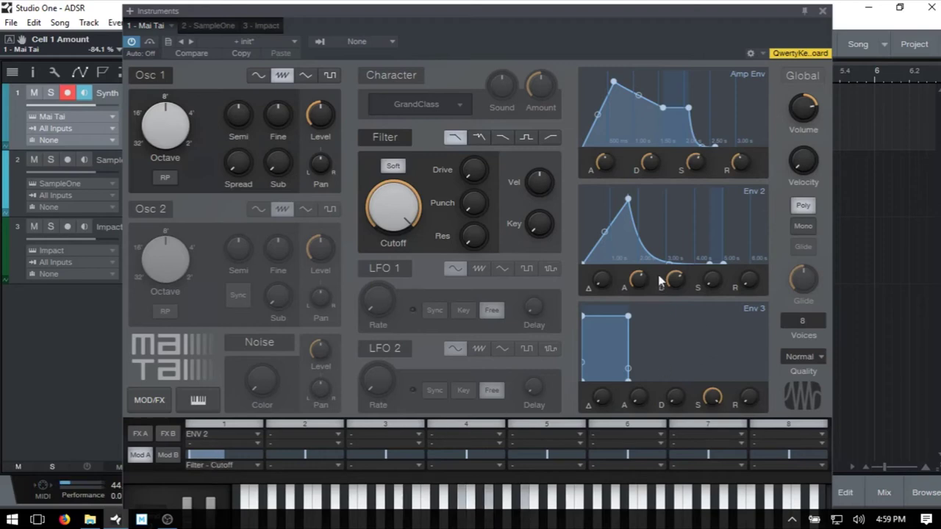
# Try Env 2 attacks of 3.34 s and 4.49 s, lengthen the decay and settle the attack at 2.34 s
pyautogui.moveTo(645, 283); pyautogui.dragTo(645, 269)
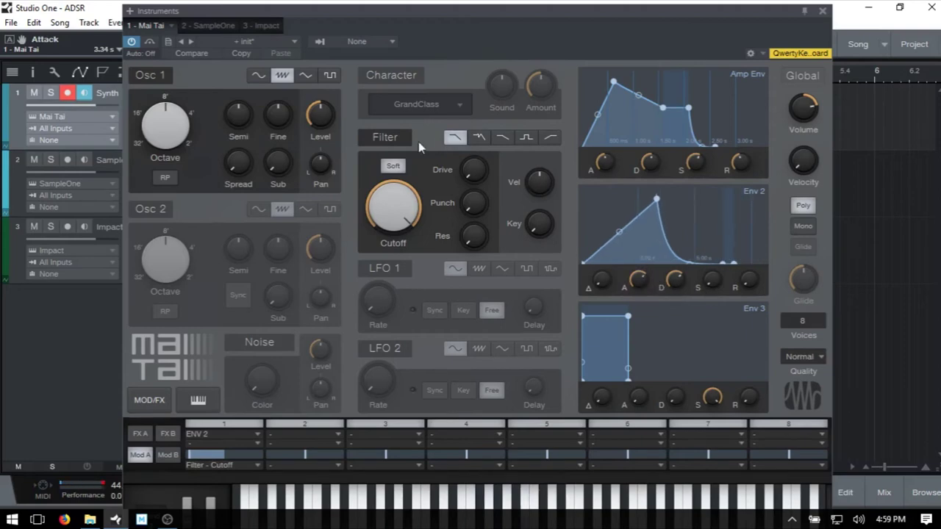
pyautogui.click(402, 233)
pyautogui.moveTo(637, 287); pyautogui.dragTo(638, 277)
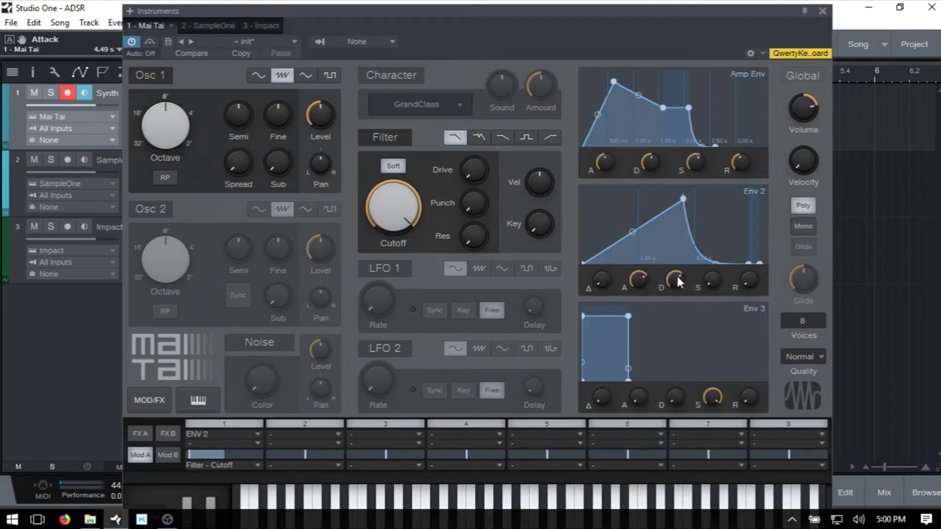
pyautogui.moveTo(674, 280); pyautogui.dragTo(637, 290)
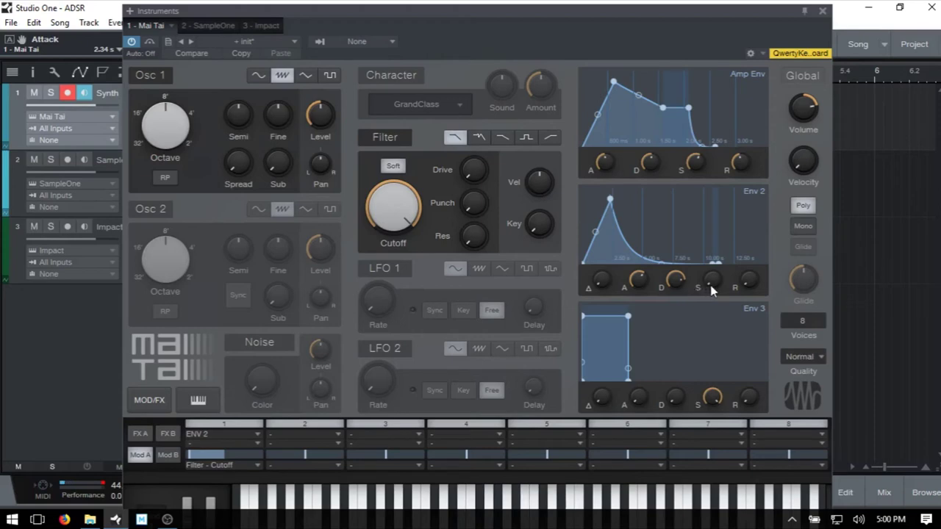
# Raise the Env 2 sustain to -1.0 dB to hear its effect and return it to -∞ dB
pyautogui.moveTo(713, 283)
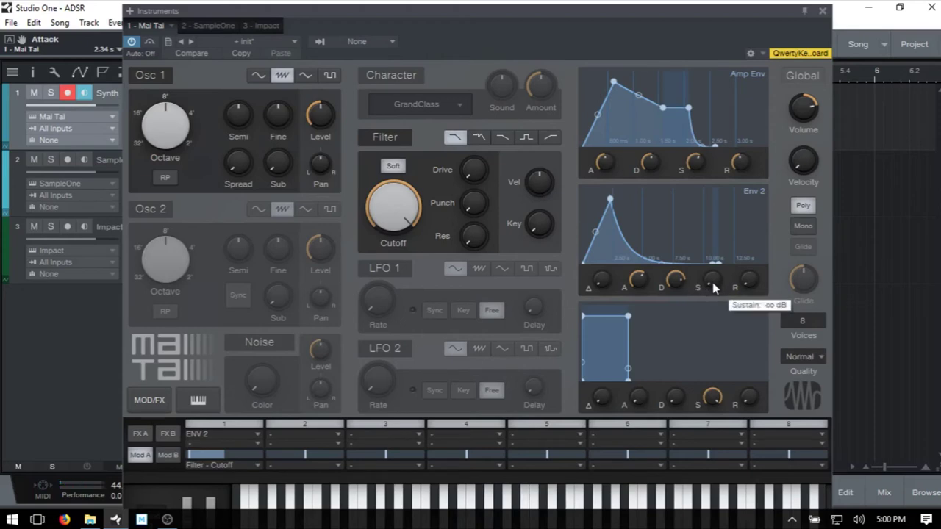
pyautogui.moveTo(712, 283); pyautogui.dragTo(717, 167)
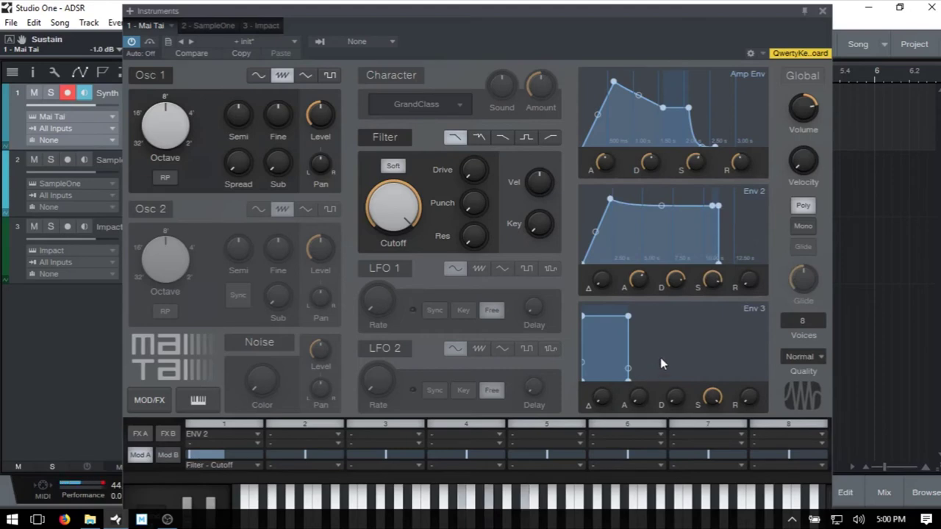
pyautogui.moveTo(711, 279); pyautogui.dragTo(712, 430)
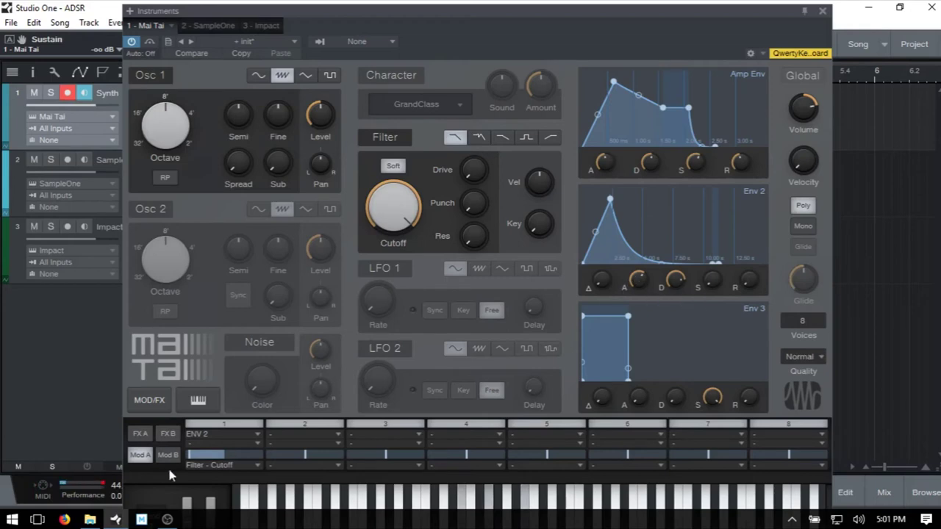
# Set the slot 1 modulation amount to 89.2% and the filter cutoff to 232.3 Hz, using an Env 2 attack of 3.82 s
pyautogui.click(258, 456)
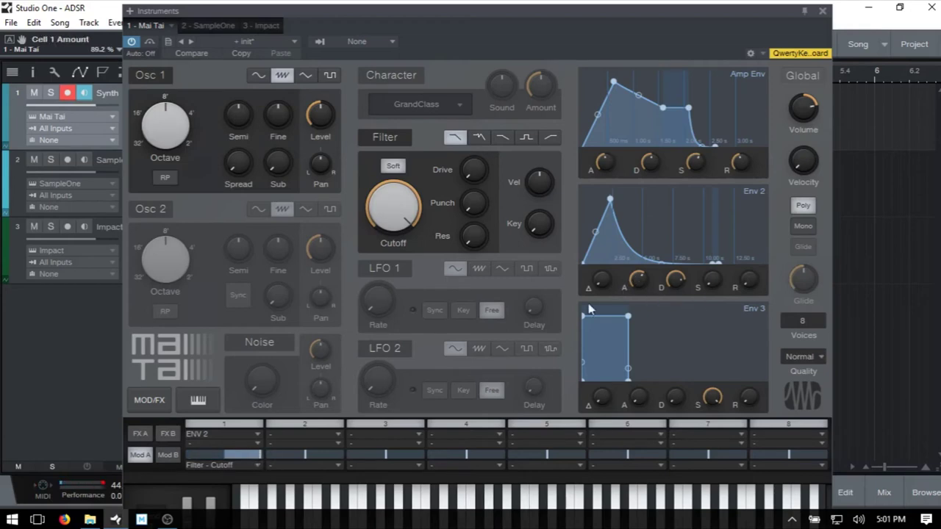
pyautogui.moveTo(638, 285)
pyautogui.mouseDown()
pyautogui.moveTo(639, 298)
pyautogui.moveTo(641, 276)
pyautogui.moveTo(649, 278)
pyautogui.mouseUp()
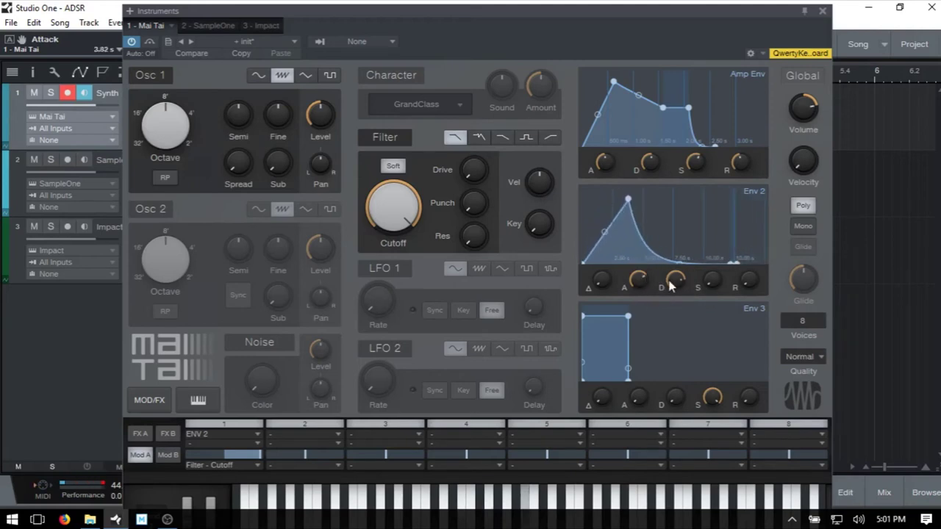
pyautogui.moveTo(391, 199); pyautogui.dragTo(391, 294)
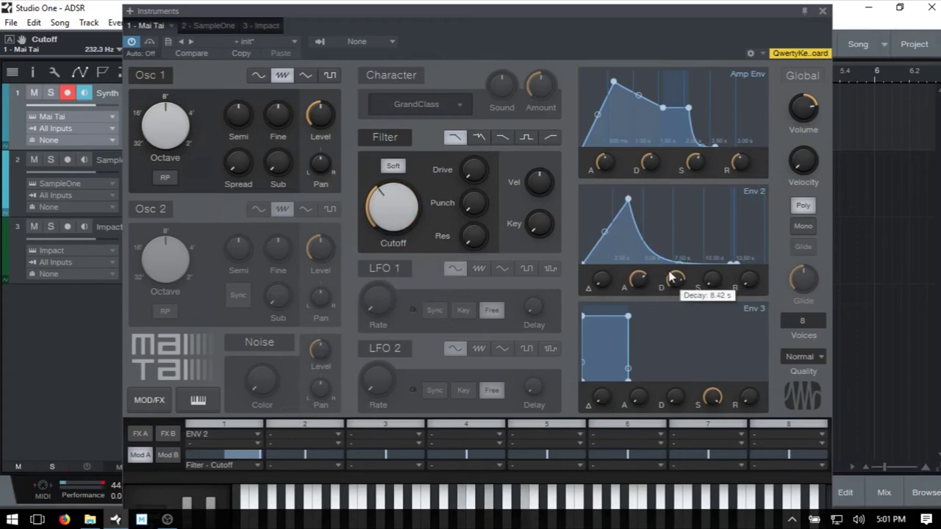
# Shorten the Env 2 attack and decay and increase its release
pyautogui.moveTo(639, 280); pyautogui.dragTo(646, 295)
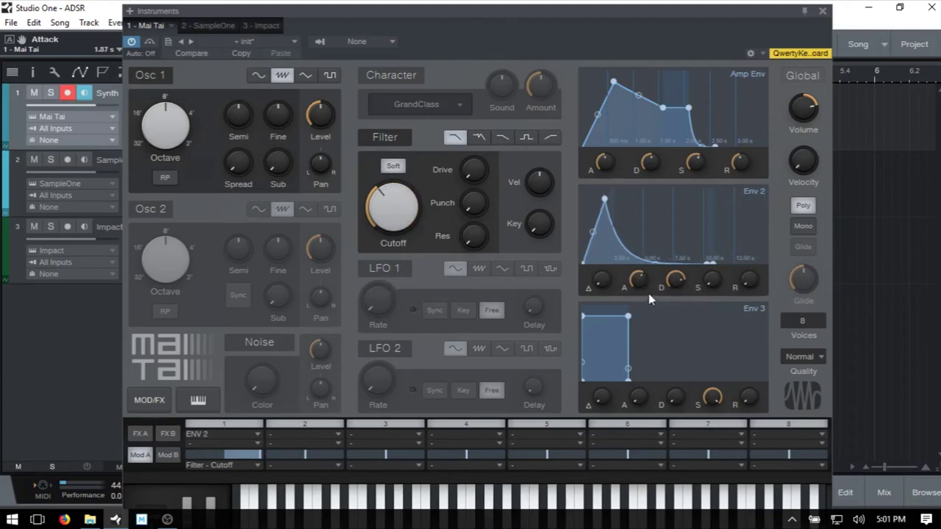
pyautogui.scroll(-3, 640, 280)
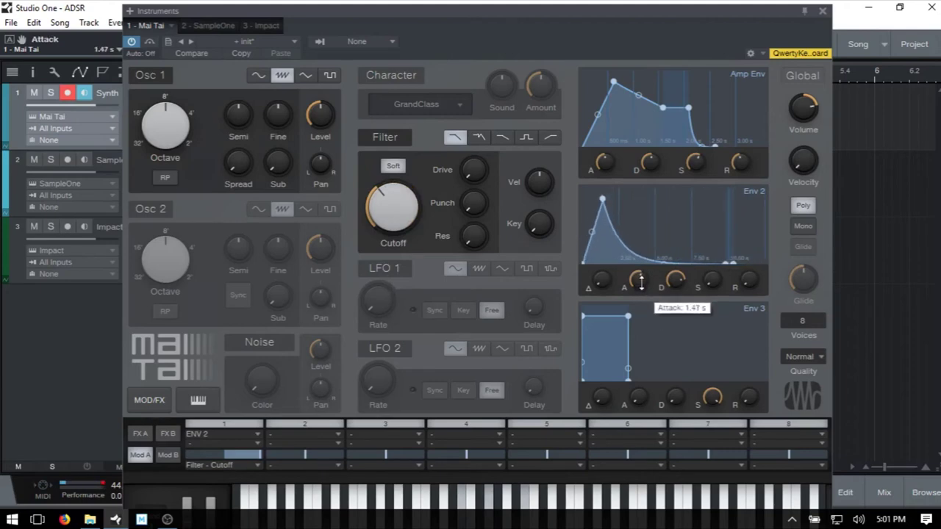
pyautogui.scroll(5, 677, 289)
pyautogui.moveTo(677, 289); pyautogui.dragTo(677, 307)
pyautogui.moveTo(751, 280); pyautogui.dragTo(752, 217)
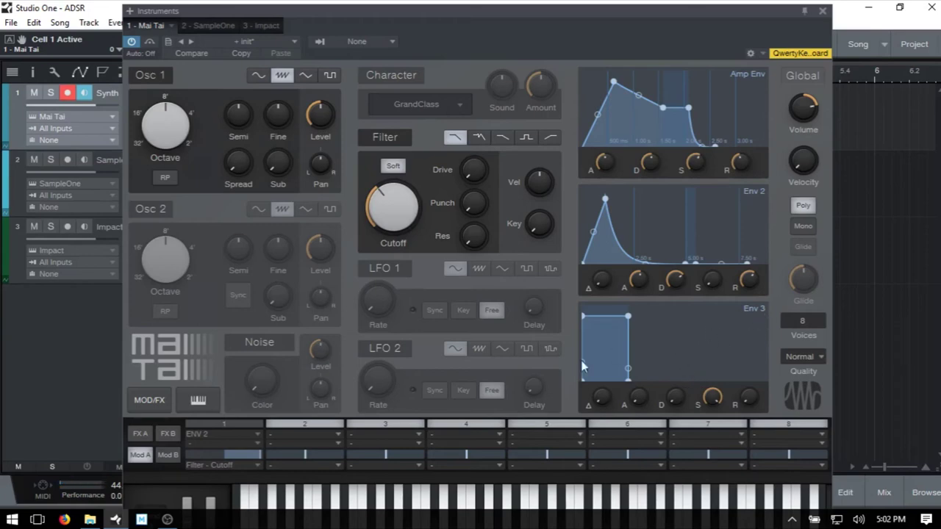
# Assign ENV 3 as the source and OSC 1 - Pitch as the target of modulation slot 2
pyautogui.click(307, 433)
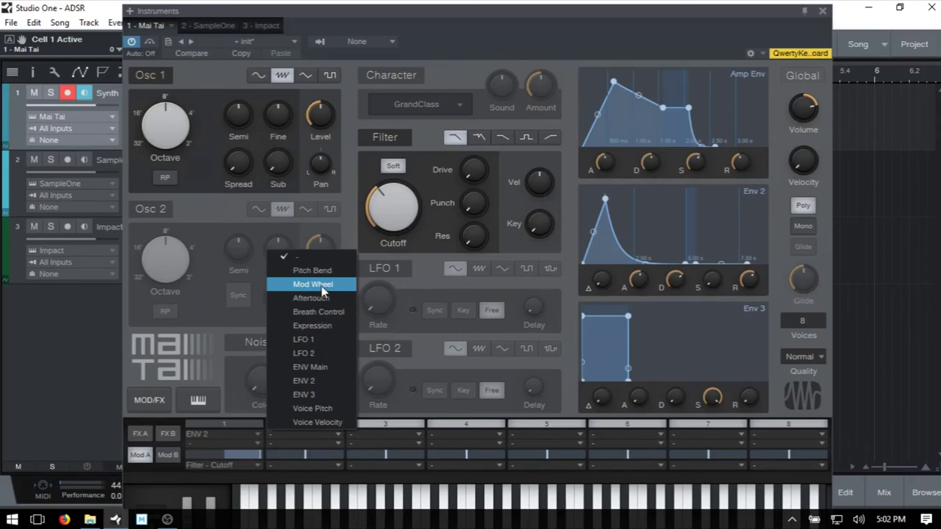
pyautogui.click(308, 397)
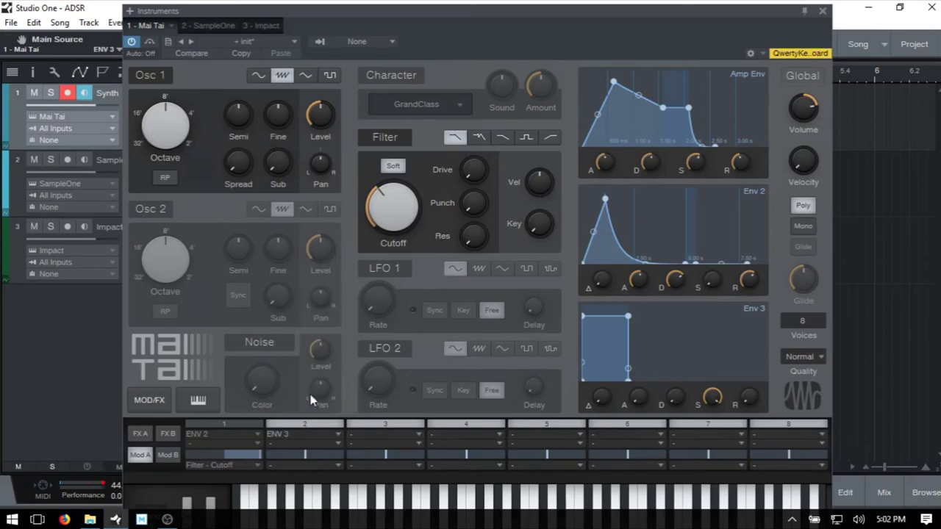
pyautogui.click(300, 466)
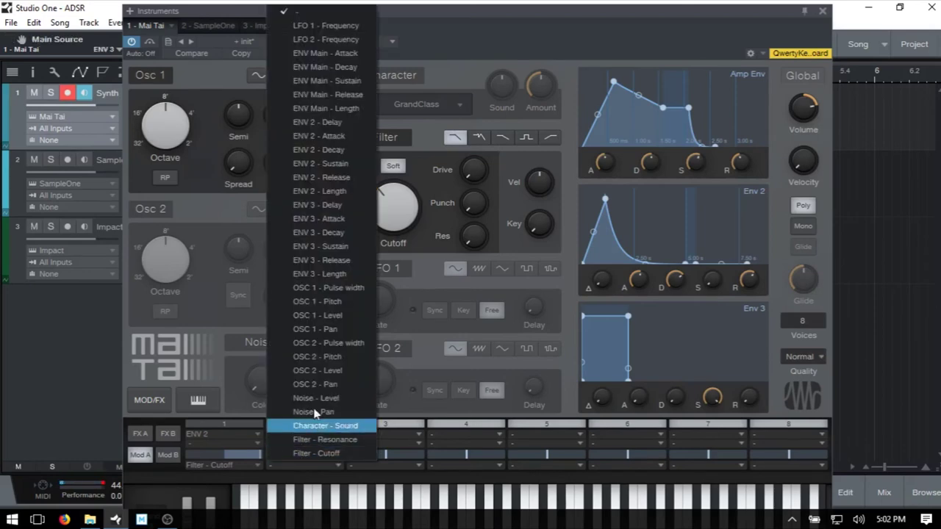
pyautogui.click(346, 302)
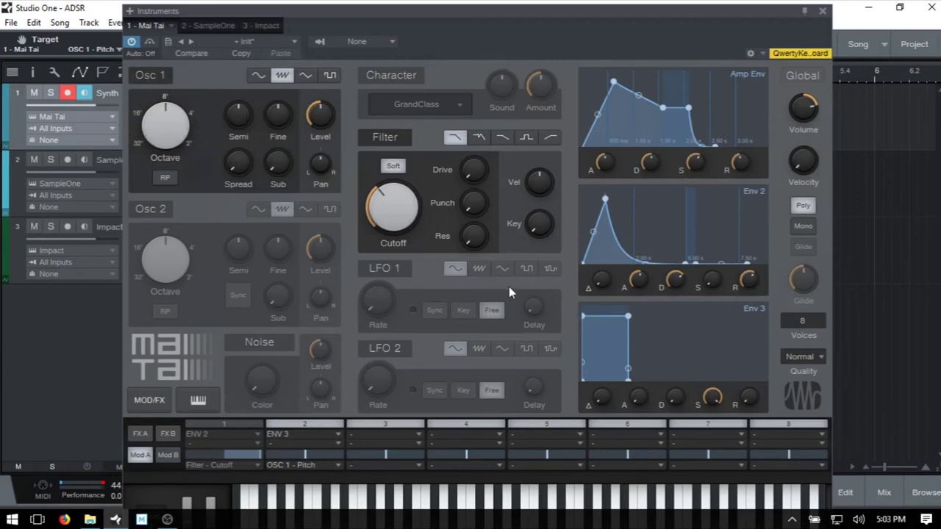
# Flatten the Amp Env with zero attack, decay and release and 0 dB sustain, and open the filter cutoff to 20.00 kHz
pyautogui.moveTo(605, 163); pyautogui.dragTo(605, 252)
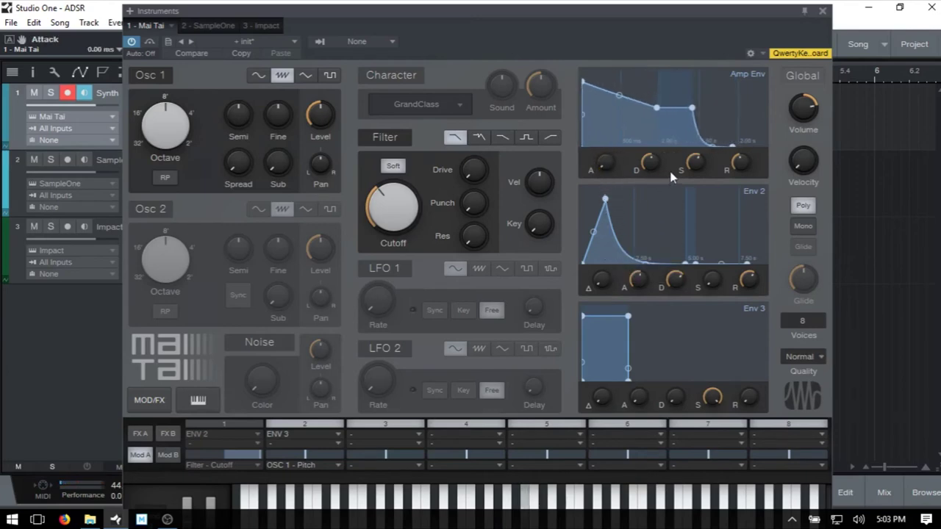
pyautogui.moveTo(392, 228); pyautogui.dragTo(392, 133)
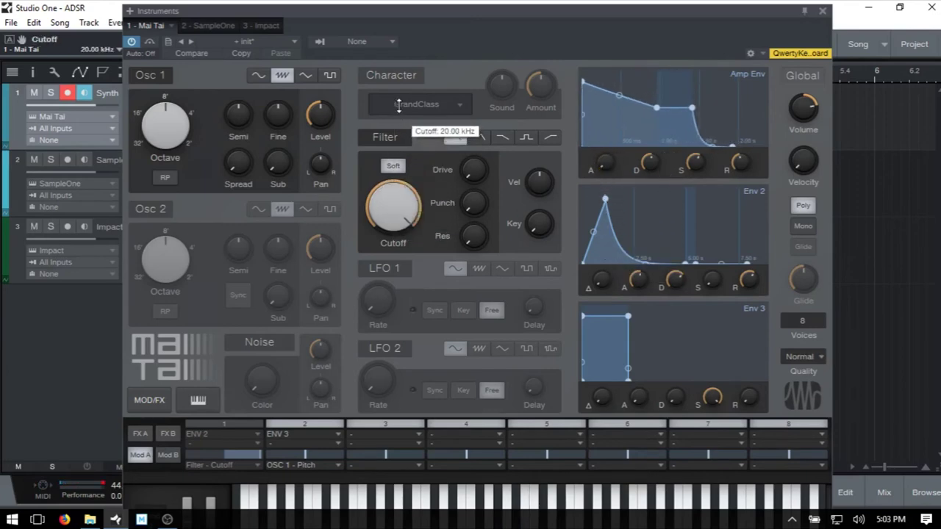
pyautogui.moveTo(741, 163); pyautogui.dragTo(753, 249)
pyautogui.moveTo(694, 163); pyautogui.dragTo(711, 61)
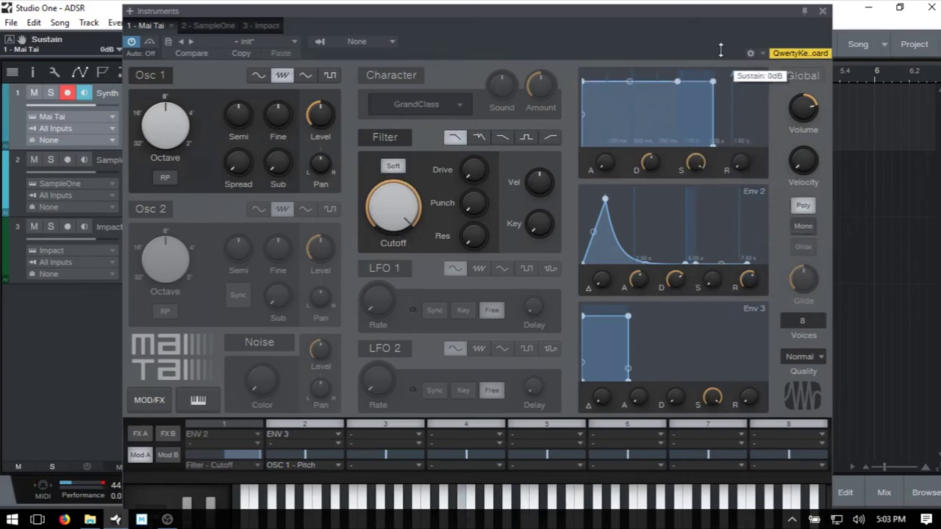
pyautogui.moveTo(652, 154); pyautogui.dragTo(666, 286)
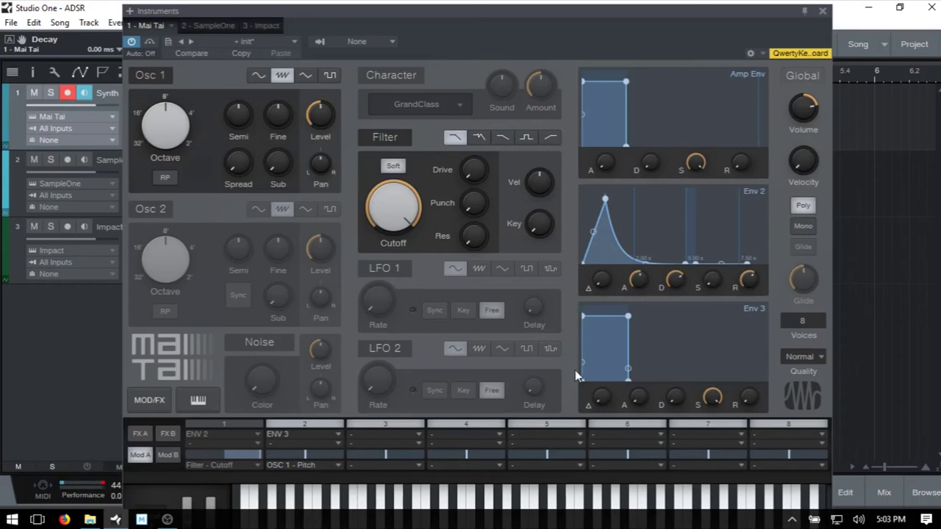
# Set the slot 2 modulation amount to -37.3% and the Env 3 attack to 2.80 s, and play a note to hear the pitch sweep
pyautogui.click(318, 454)
pyautogui.moveTo(293, 455); pyautogui.dragTo(278, 462)
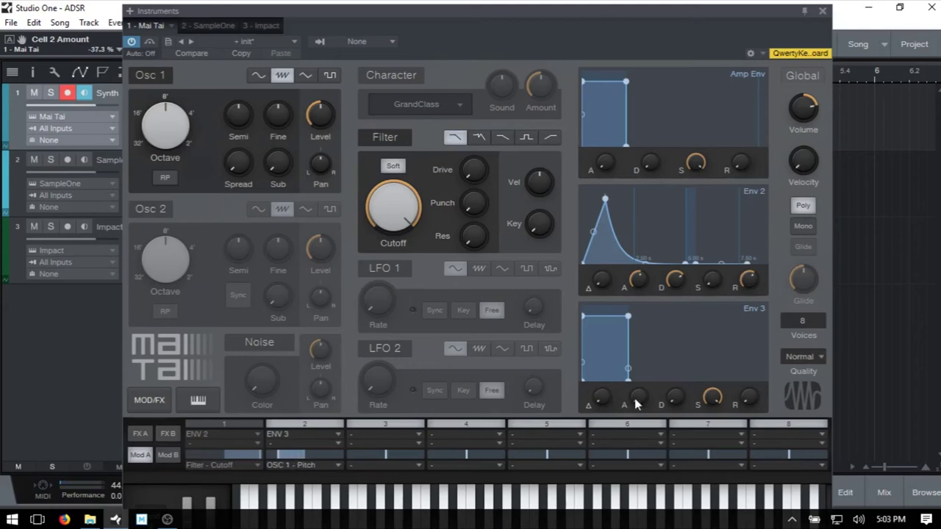
pyautogui.moveTo(636, 399); pyautogui.dragTo(638, 309)
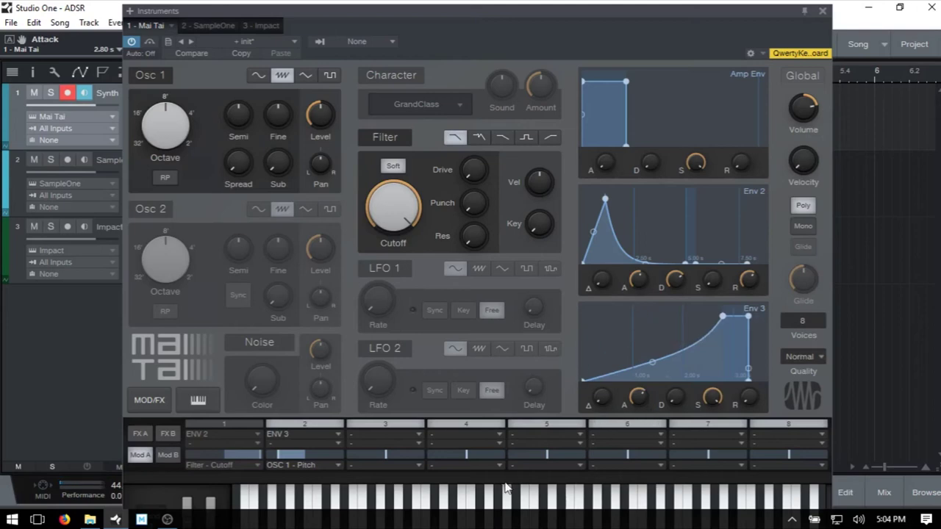
pyautogui.press('h')
# Shape Env 3 with an attack of 2.34 s, a decay of 2.25 s and a sustain of -10.9 dB
pyautogui.moveTo(638, 397); pyautogui.dragTo(640, 404)
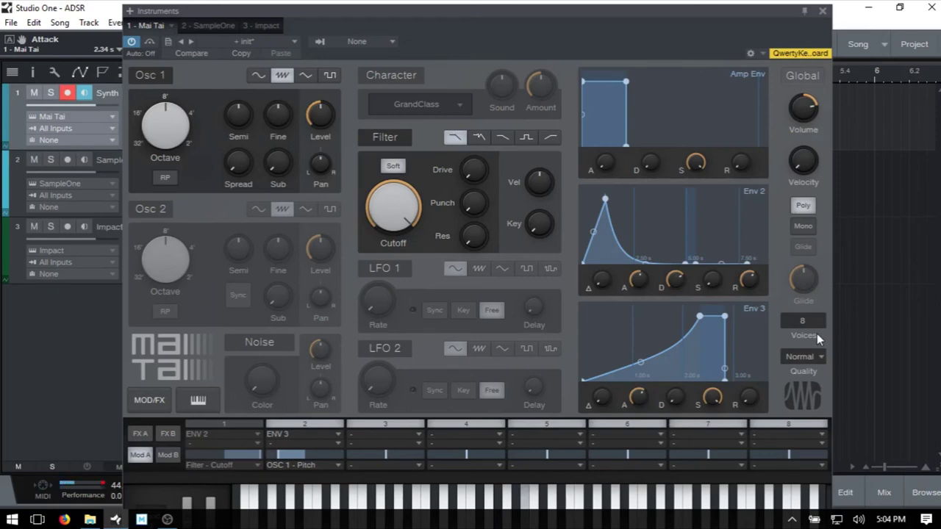
pyautogui.moveTo(714, 399); pyautogui.dragTo(716, 451)
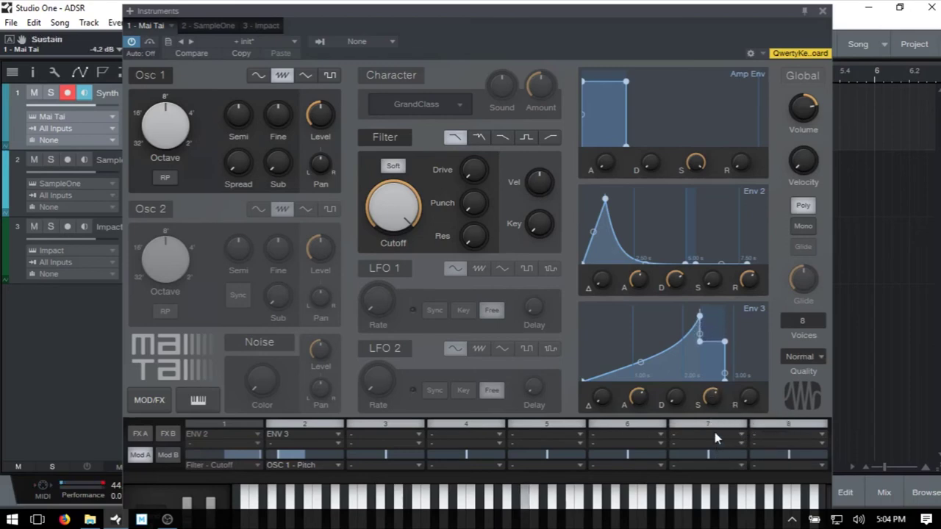
pyautogui.moveTo(712, 401); pyautogui.dragTo(711, 445)
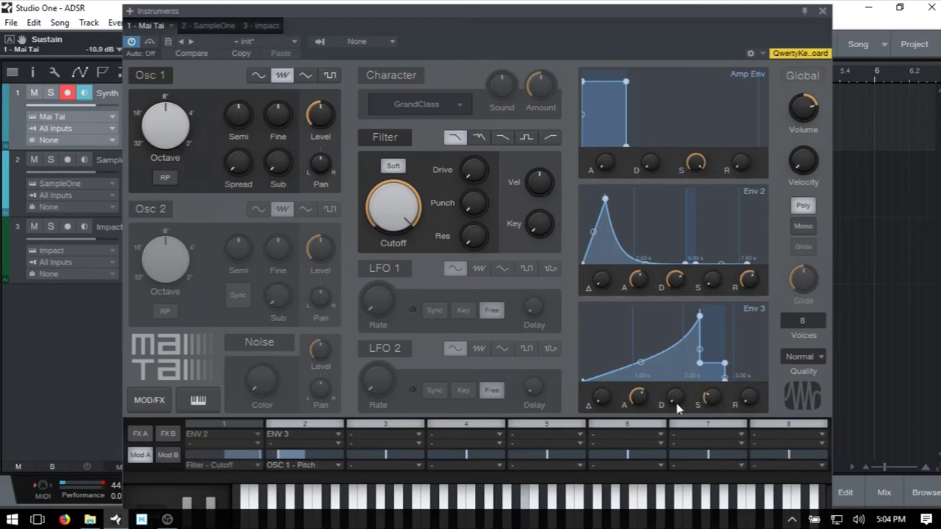
pyautogui.moveTo(674, 406); pyautogui.dragTo(672, 314)
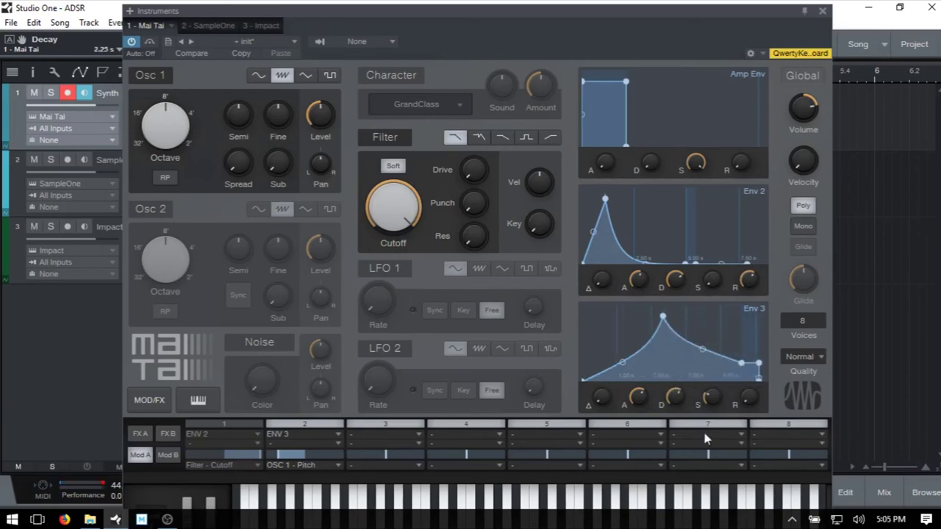
# Set the Env 3 sustain to -∞ dB and the slot 2 modulation amount to 40.2%, and play notes to hear the pitch movement
pyautogui.click(696, 485)
pyautogui.moveTo(711, 397)
pyautogui.moveTo(711, 397); pyautogui.dragTo(718, 478)
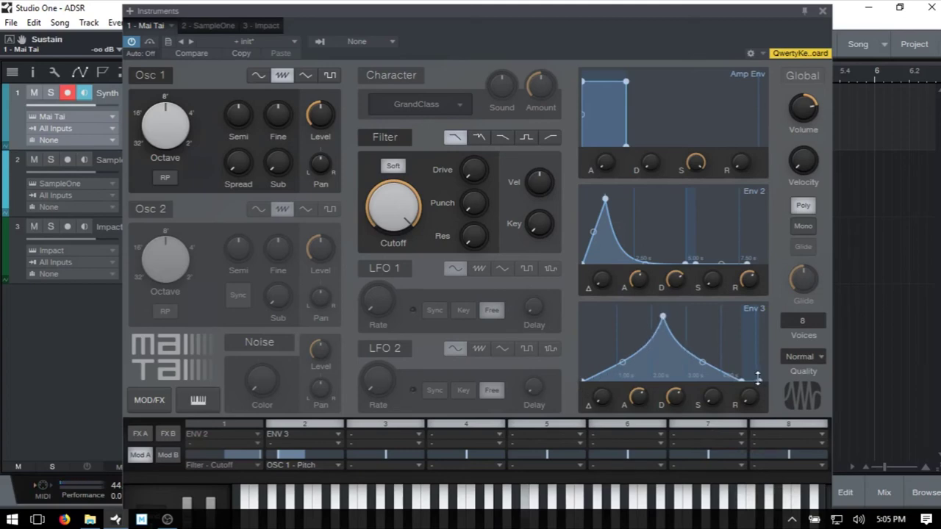
pyautogui.moveTo(645, 394)
pyautogui.click(330, 453)
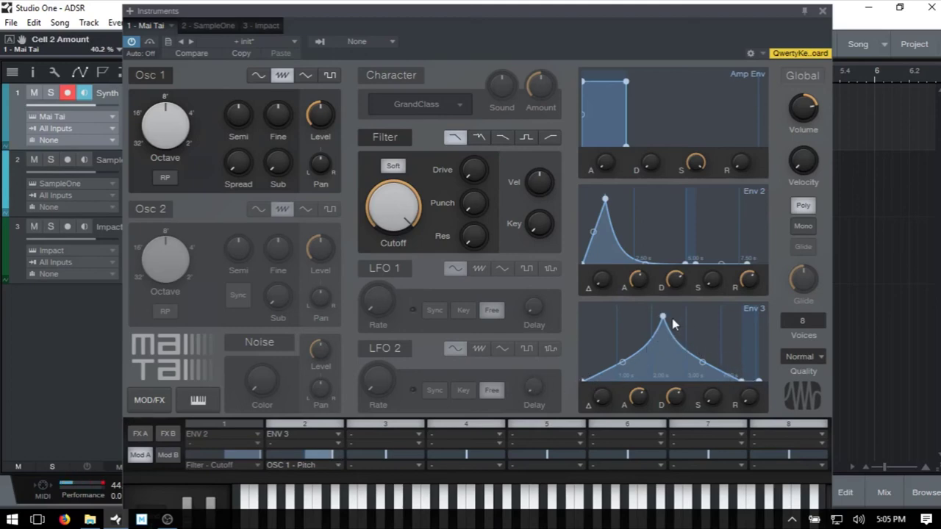
pyautogui.press('a')
pyautogui.press('a')
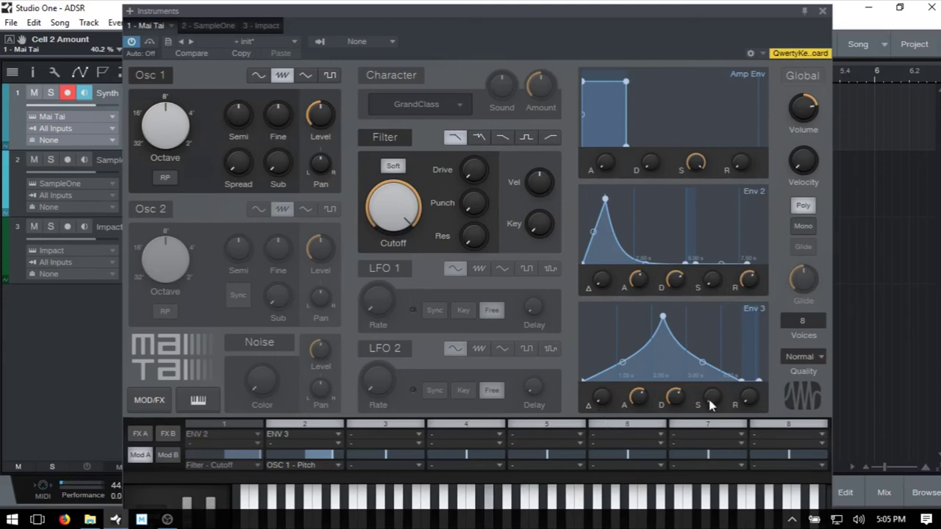
# Raise the Env 3 sustain to 0 dB and re-enable the slot 1 filter cutoff modulation with an amount of 10.8%
pyautogui.moveTo(712, 404); pyautogui.dragTo(716, 255)
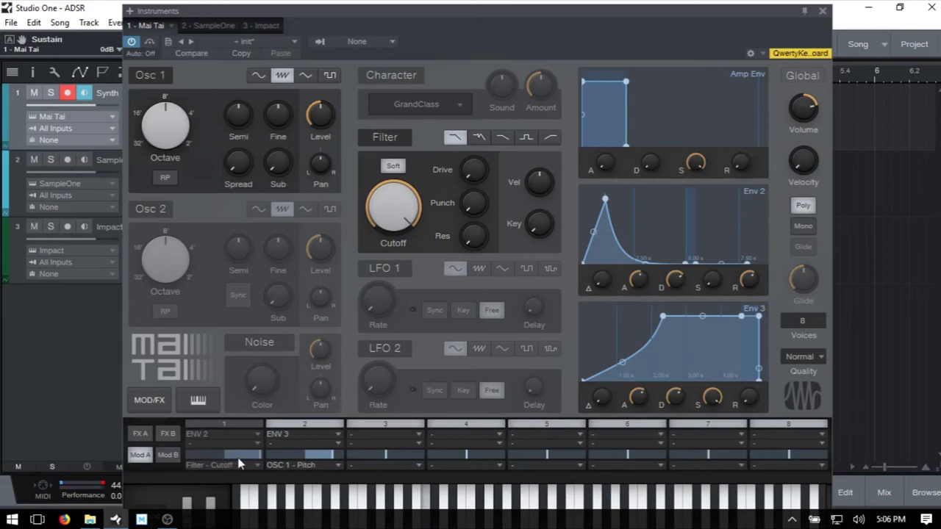
pyautogui.moveTo(241, 463); pyautogui.dragTo(244, 463)
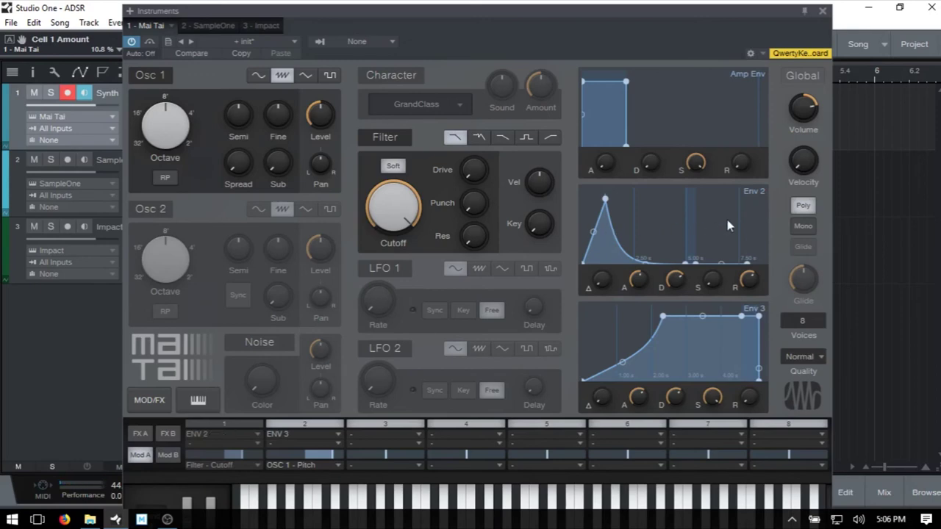
pyautogui.click(215, 426)
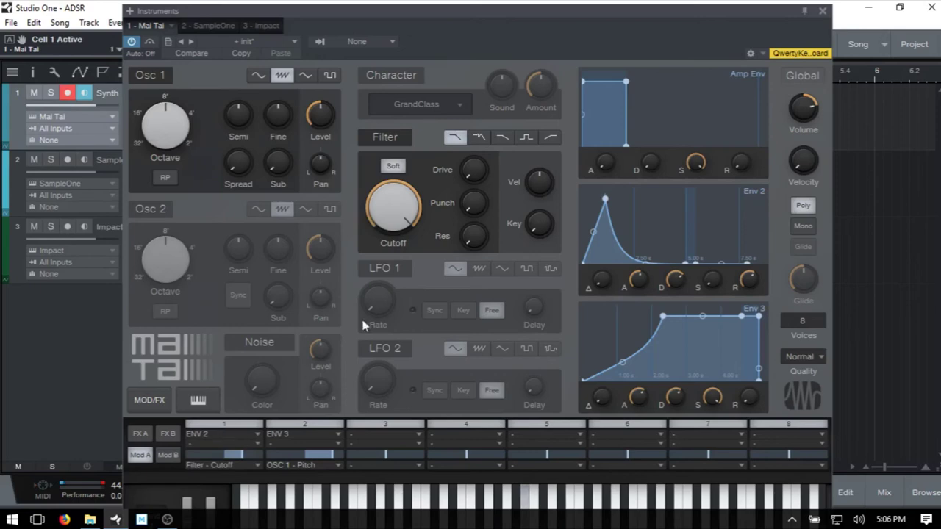
# Set the filter cutoff to 2.43 kHz, the Env 2 attack to 2.09 s and the slot 2 modulation amount to 8.5%
pyautogui.moveTo(408, 213); pyautogui.dragTo(408, 217)
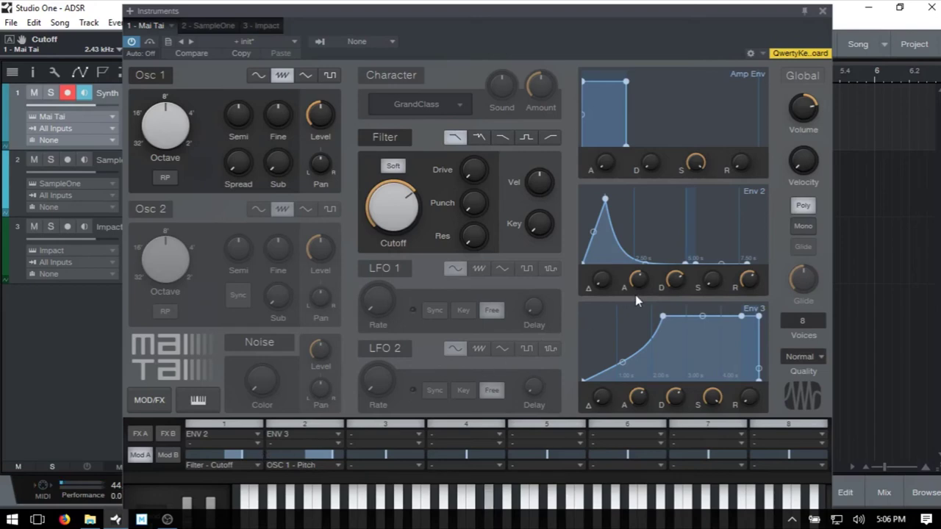
pyautogui.moveTo(638, 278); pyautogui.dragTo(639, 274)
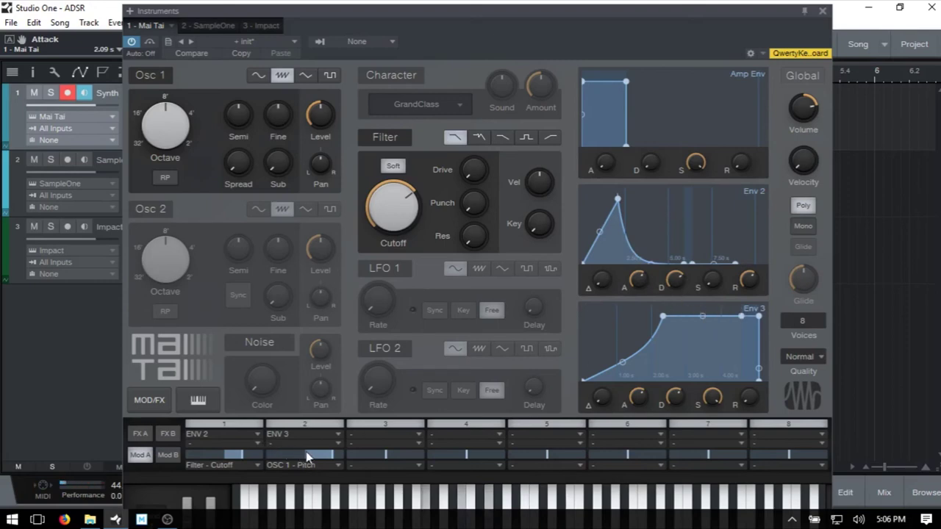
pyautogui.moveTo(323, 457); pyautogui.dragTo(319, 459)
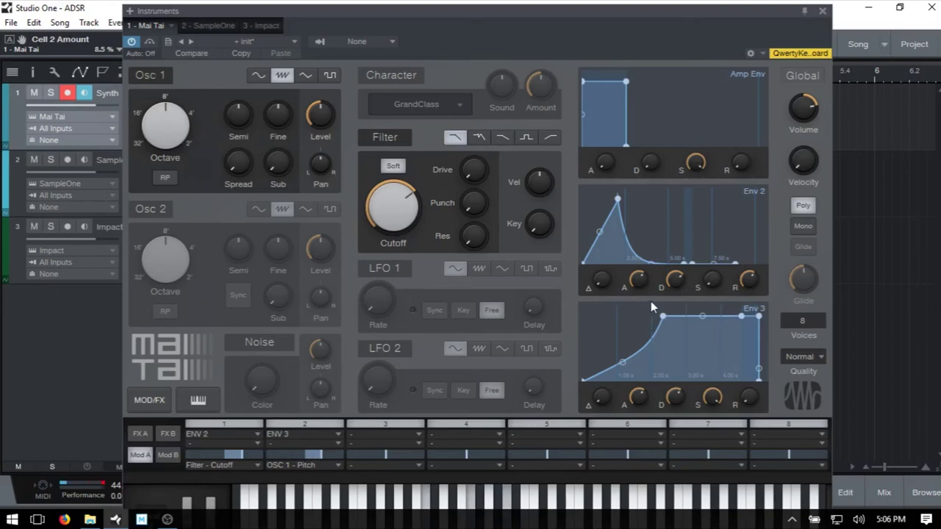
# Lower the Env 3 sustain and shorten its decay, reduce its attack to 11.4 ms, and set the slot 1 modulation amount to 57.5%
pyautogui.moveTo(712, 401); pyautogui.dragTo(671, 423)
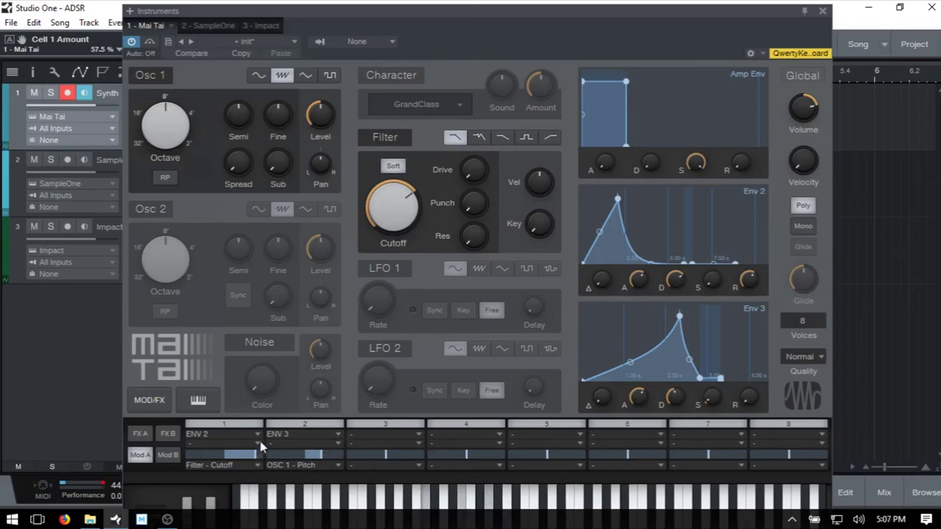
pyautogui.moveTo(632, 403); pyautogui.dragTo(638, 438)
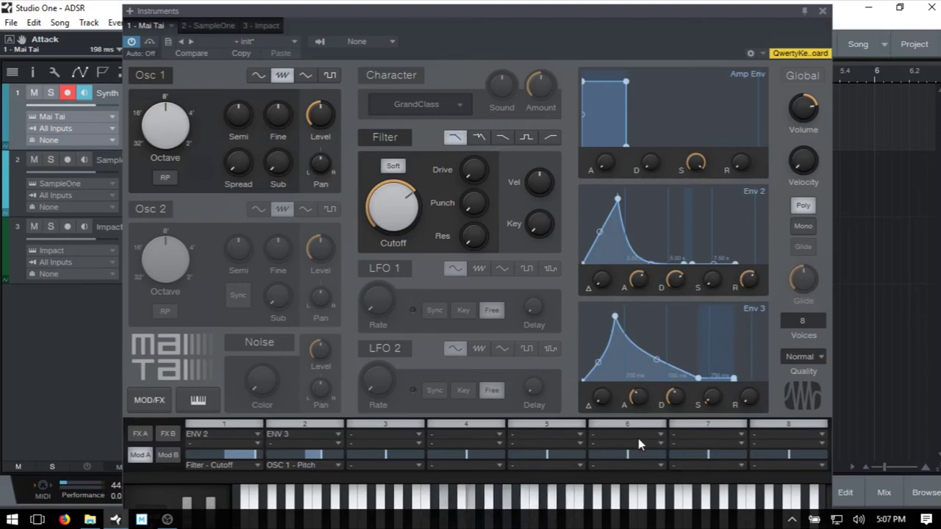
pyautogui.moveTo(635, 398); pyautogui.dragTo(639, 417)
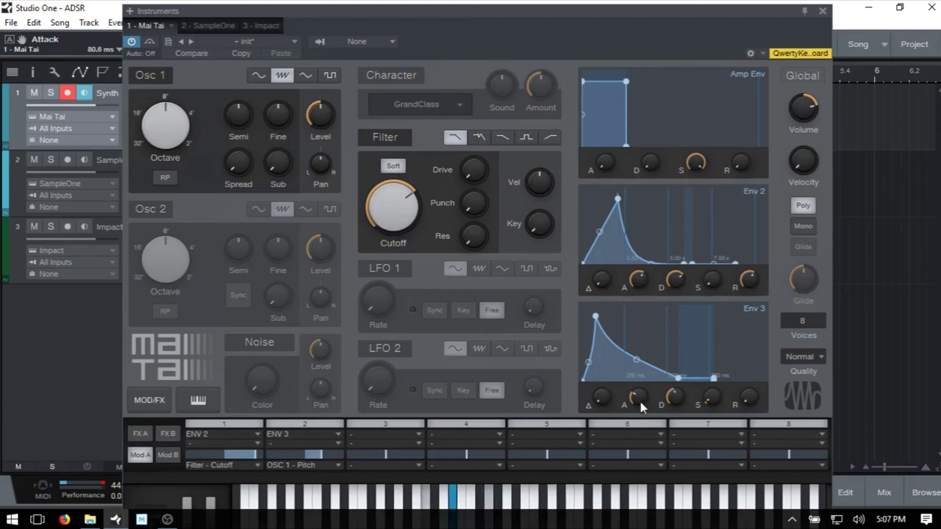
pyautogui.moveTo(639, 396); pyautogui.dragTo(641, 418)
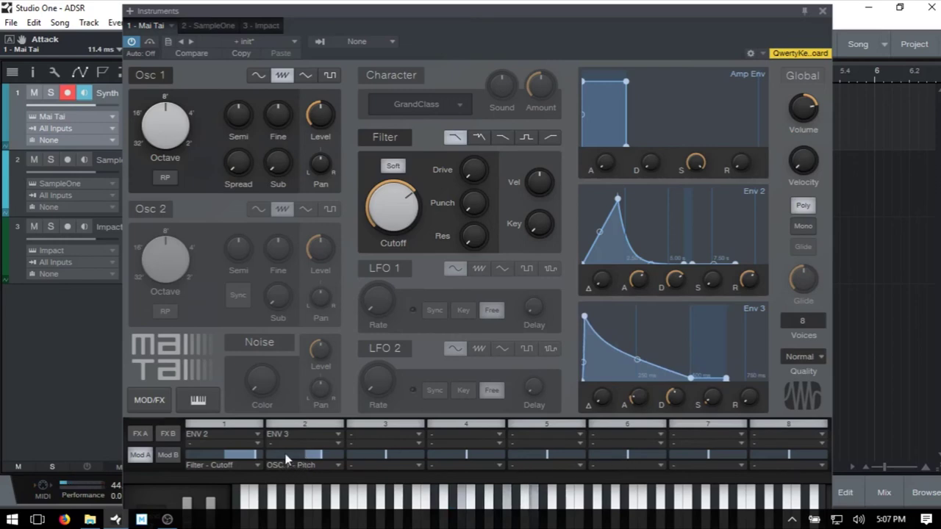
# Set the slot 2 modulation amount to -4.1% and the slot 1 modulation amount to 53.8%
pyautogui.moveTo(286, 459); pyautogui.dragTo(288, 459)
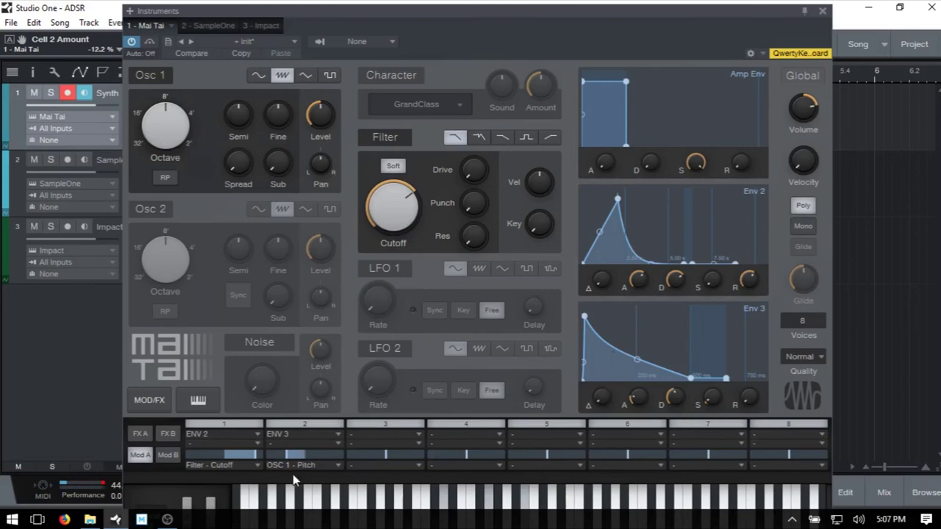
pyautogui.moveTo(292, 460); pyautogui.dragTo(294, 456)
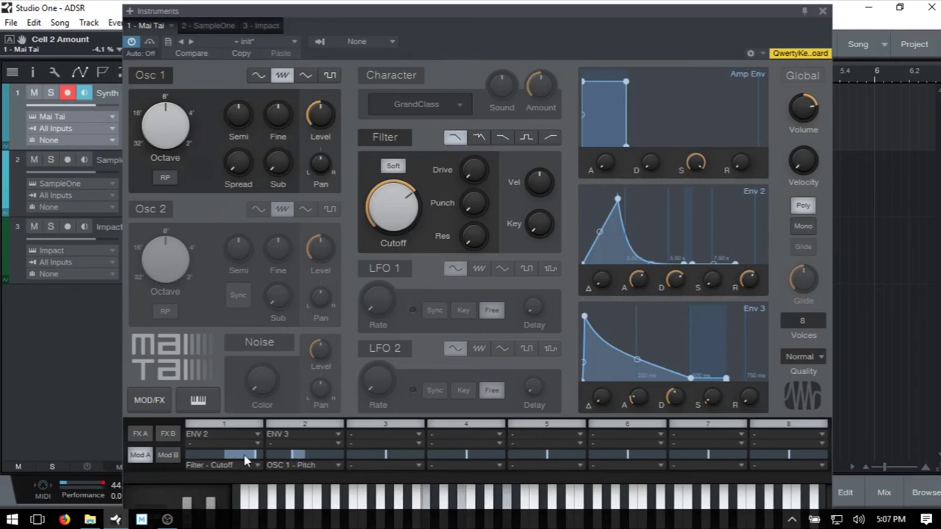
pyautogui.moveTo(248, 459); pyautogui.dragTo(251, 457)
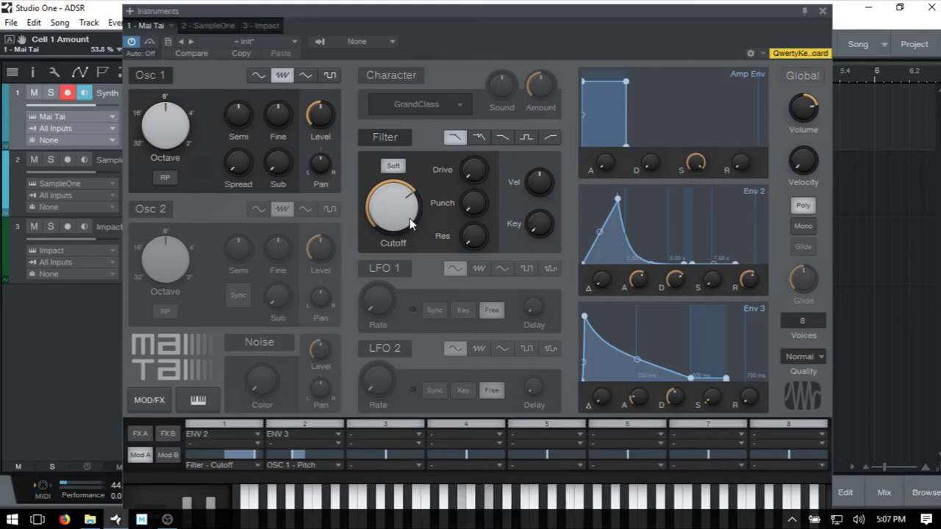
# Set the Amp Env release to 1.82 s and enable the reverb effect with a 26% mix
pyautogui.moveTo(409, 218)
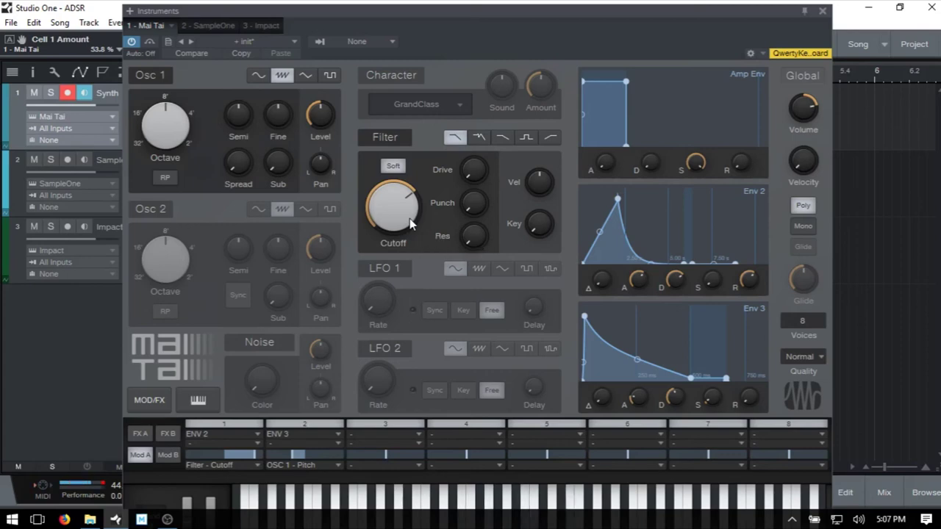
pyautogui.moveTo(737, 164); pyautogui.dragTo(748, 95)
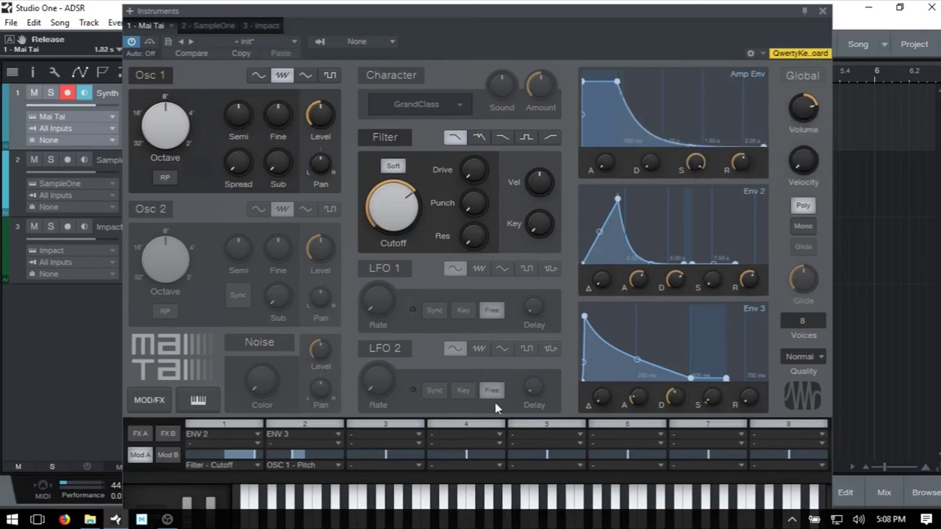
pyautogui.click(141, 434)
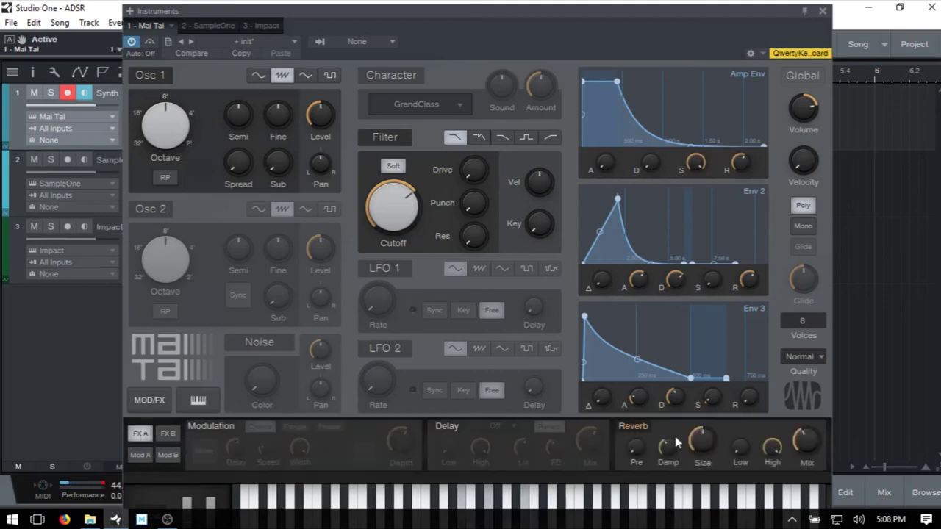
pyautogui.moveTo(811, 441)
pyautogui.moveTo(811, 441); pyautogui.dragTo(811, 446)
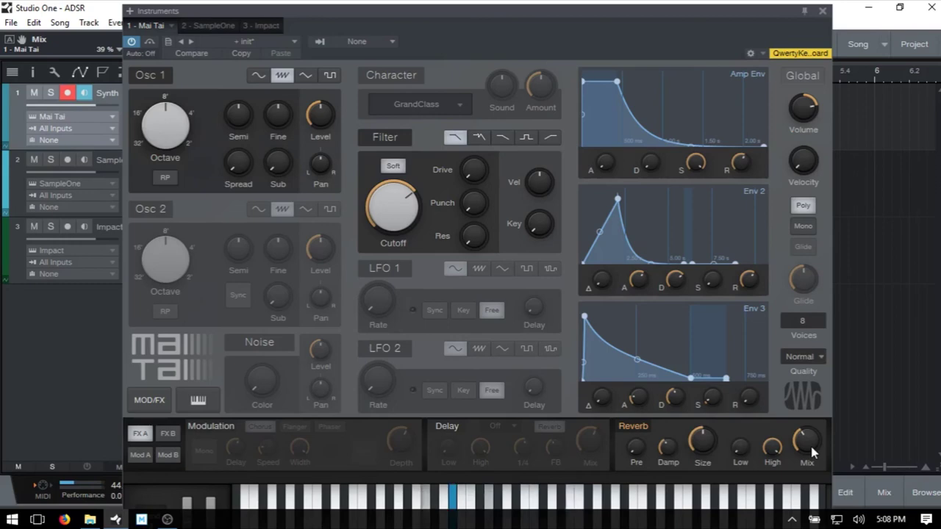
pyautogui.moveTo(812, 452); pyautogui.dragTo(811, 474)
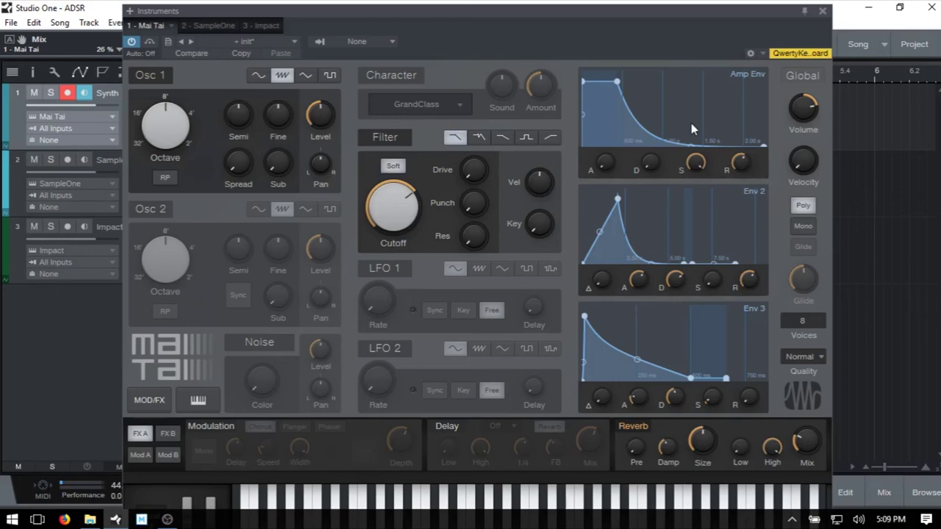
# Close Mai Tai, open the SampleOne instrument of the Sampler track and play notes to hear the Thumb Piano sample
pyautogui.click(823, 14)
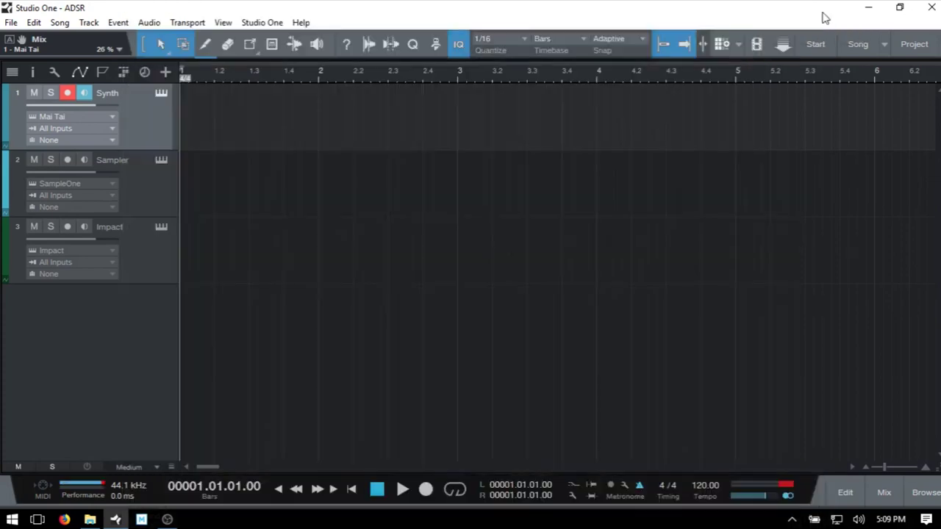
pyautogui.click(145, 185)
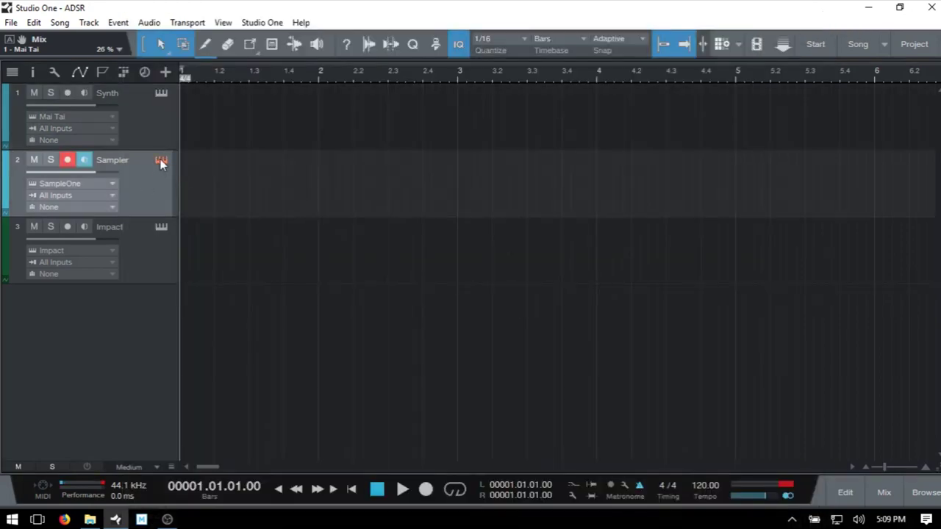
pyautogui.click(161, 161)
pyautogui.moveTo(380, 6); pyautogui.dragTo(511, 87)
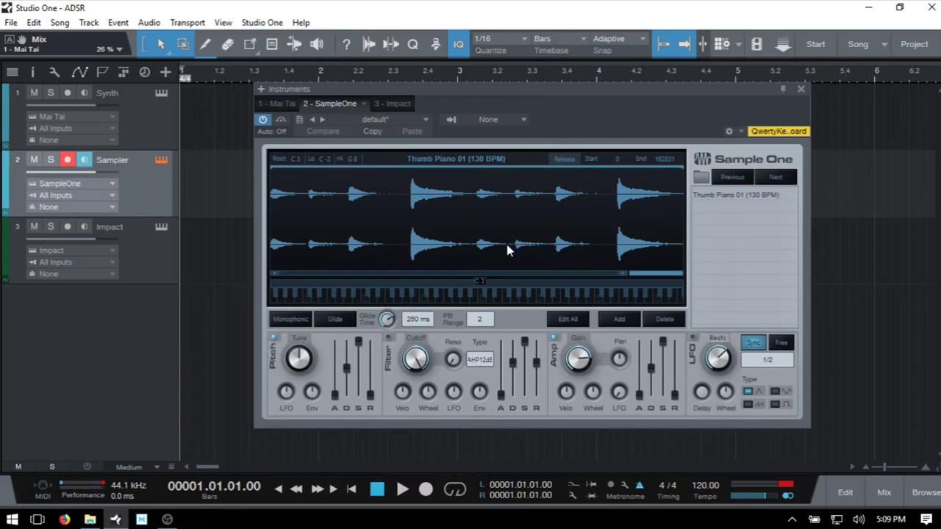
pyautogui.press('a')
pyautogui.press('f')
pyautogui.press('a')
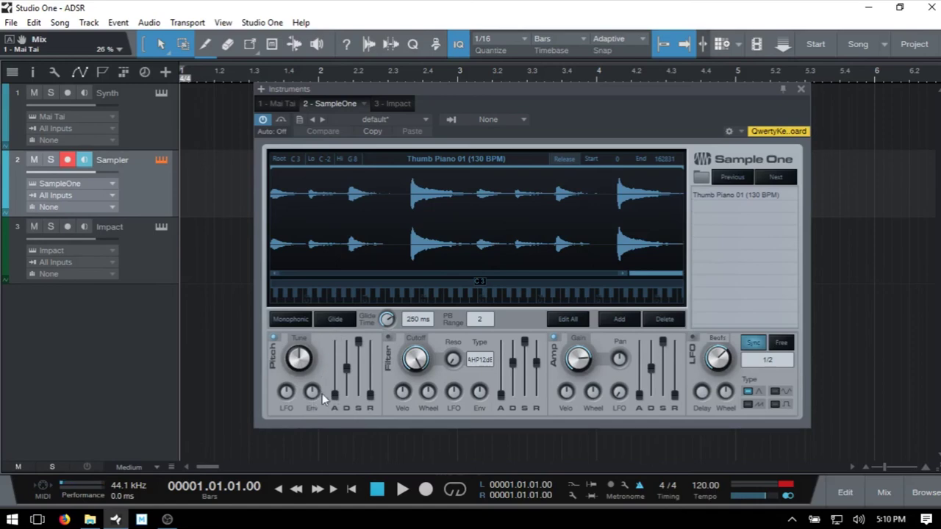
# Try out the Pitch and Filter envelope amounts and the Amp LFO amount, returning each to zero
pyautogui.moveTo(315, 392)
pyautogui.mouseDown()
pyautogui.moveTo(318, 340)
pyautogui.moveTo(304, 434)
pyautogui.moveTo(316, 404)
pyautogui.mouseUp()
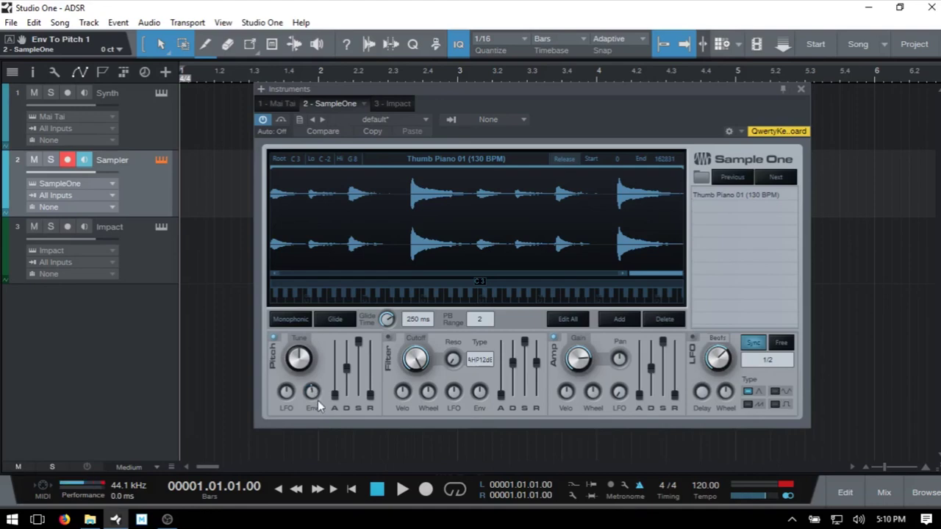
pyautogui.click(480, 391)
pyautogui.moveTo(479, 391); pyautogui.dragTo(486, 357)
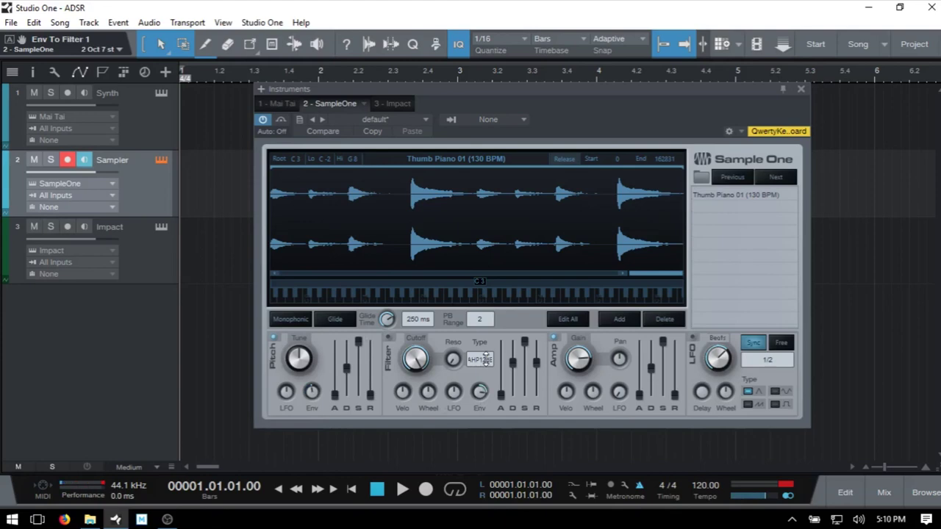
pyautogui.moveTo(486, 358); pyautogui.dragTo(476, 431)
pyautogui.moveTo(477, 431); pyautogui.dragTo(480, 395)
pyautogui.moveTo(625, 392)
pyautogui.mouseDown()
pyautogui.moveTo(620, 340)
pyautogui.moveTo(608, 391)
pyautogui.mouseUp()
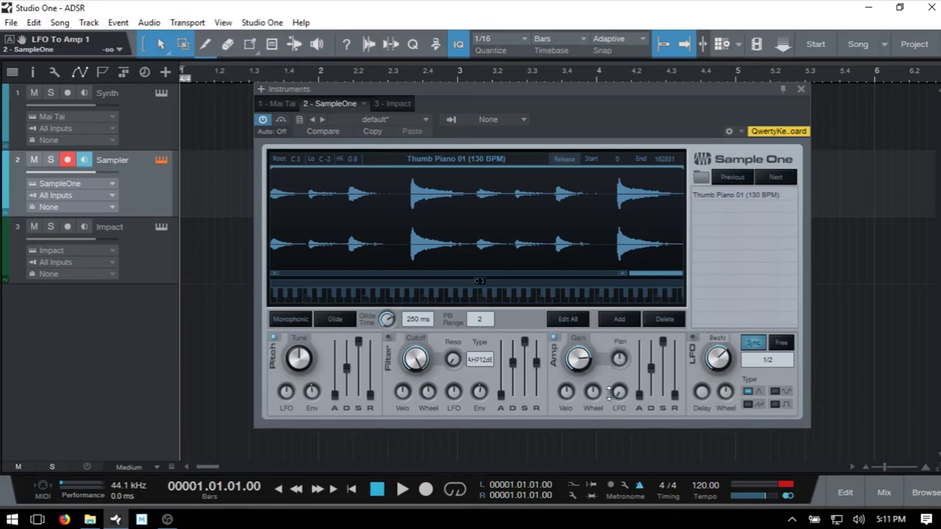
# Set the pitch envelope attack to 2.9 s and its amount to 4 st 86 ct, and play the sample to hear the pitch rise
pyautogui.click(312, 391)
pyautogui.moveTo(312, 391); pyautogui.dragTo(318, 358)
pyautogui.click(337, 395)
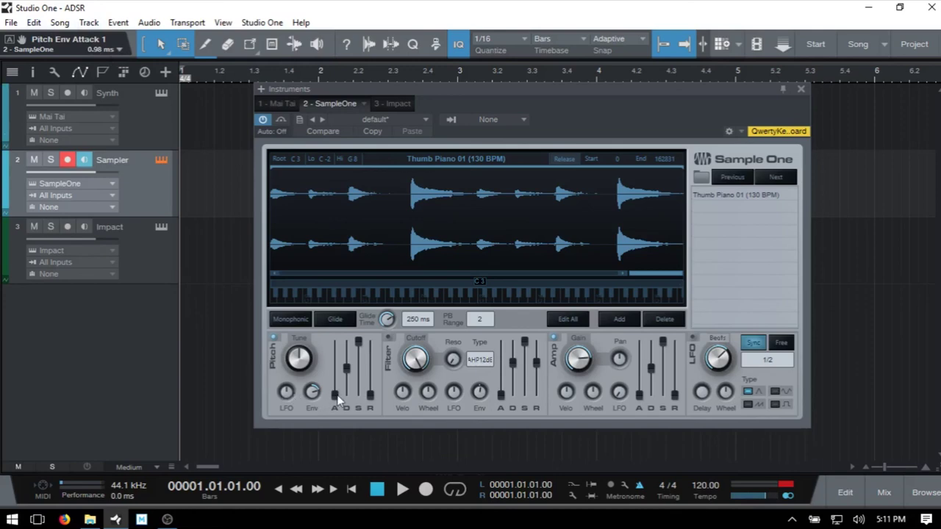
pyautogui.moveTo(336, 397); pyautogui.dragTo(341, 369)
pyautogui.scroll(3, 341, 368)
pyautogui.press('a')
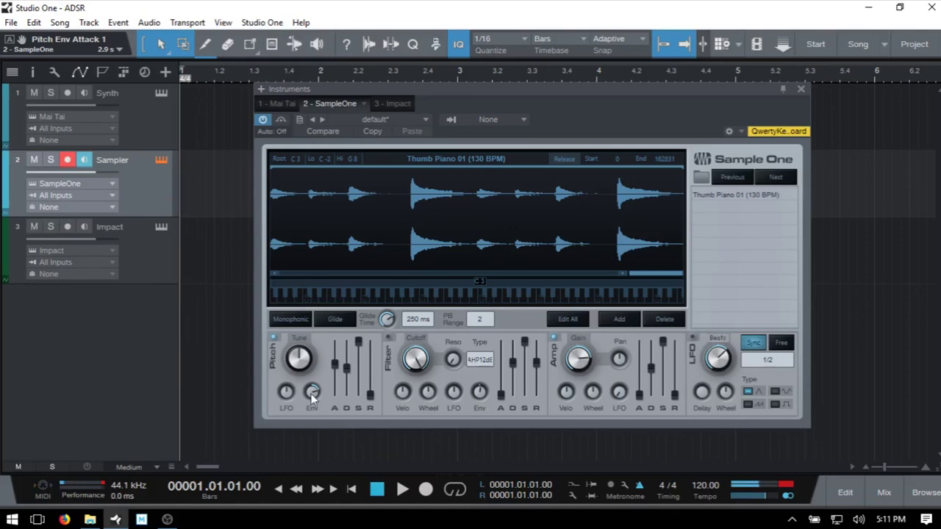
pyautogui.moveTo(311, 391); pyautogui.dragTo(314, 378)
pyautogui.press('a')
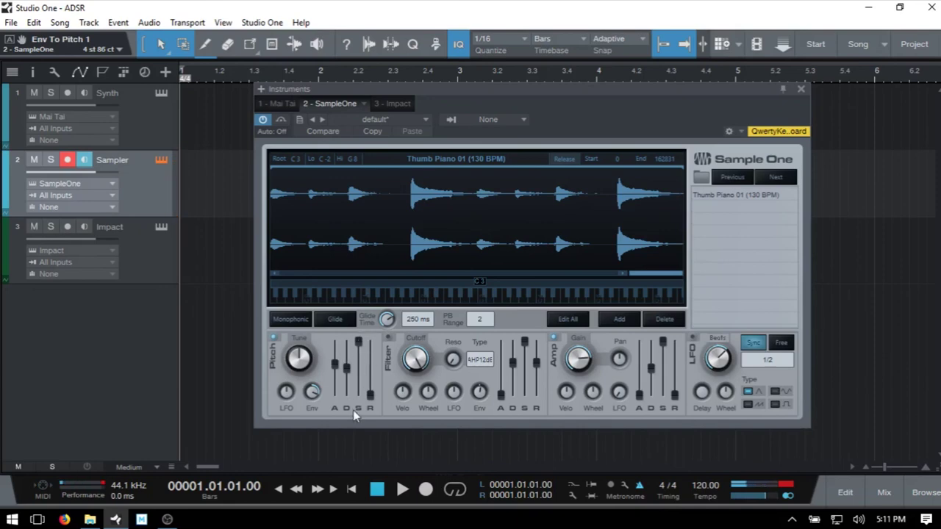
# Lower the pitch envelope sustain to about mid-level and set its decay to 7.1 s
pyautogui.click(359, 341)
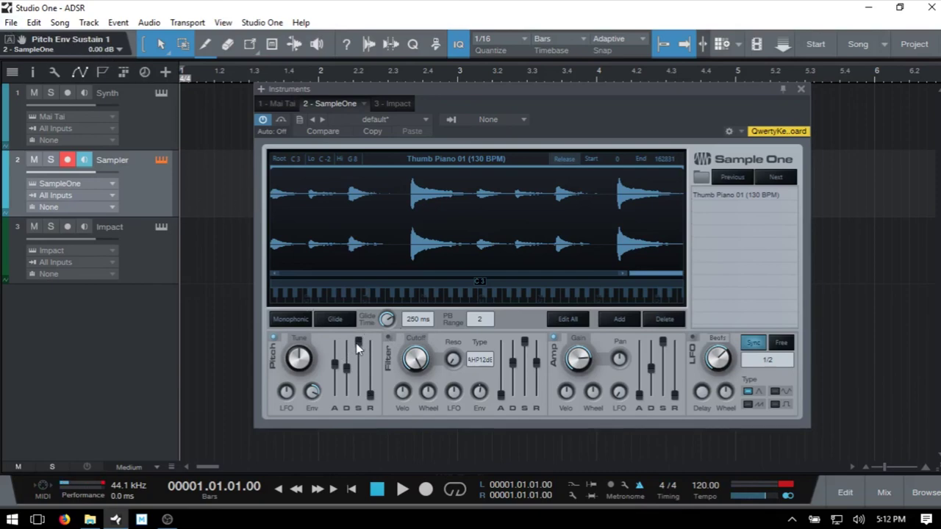
pyautogui.moveTo(358, 342)
pyautogui.mouseDown()
pyautogui.moveTo(360, 352)
pyautogui.moveTo(360, 338)
pyautogui.mouseUp()
pyautogui.moveTo(360, 348); pyautogui.dragTo(360, 375)
pyautogui.moveTo(346, 368); pyautogui.dragTo(348, 363)
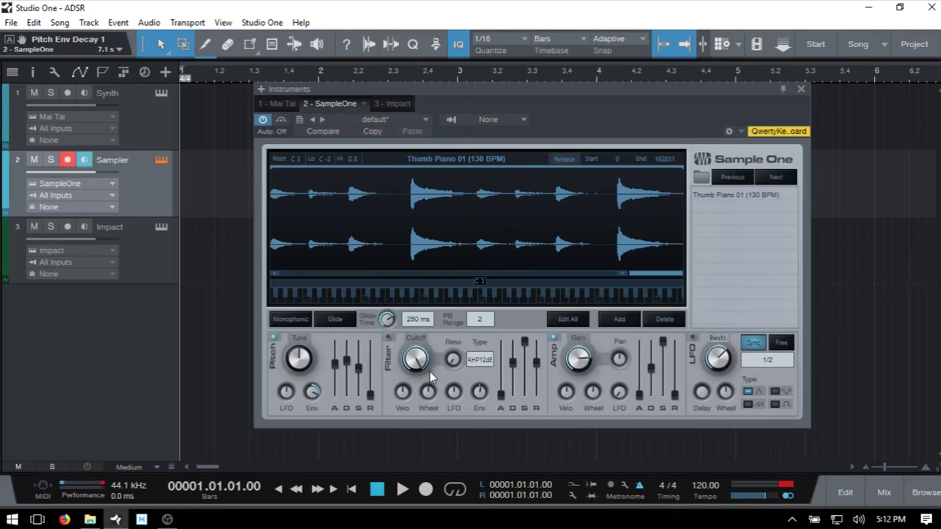
# Turn off the Pitch section, enable the Filter with a negative envelope amount and a longer attack, and play the sample at 20.0 kHz cutoff
pyautogui.click(273, 337)
pyautogui.click(388, 337)
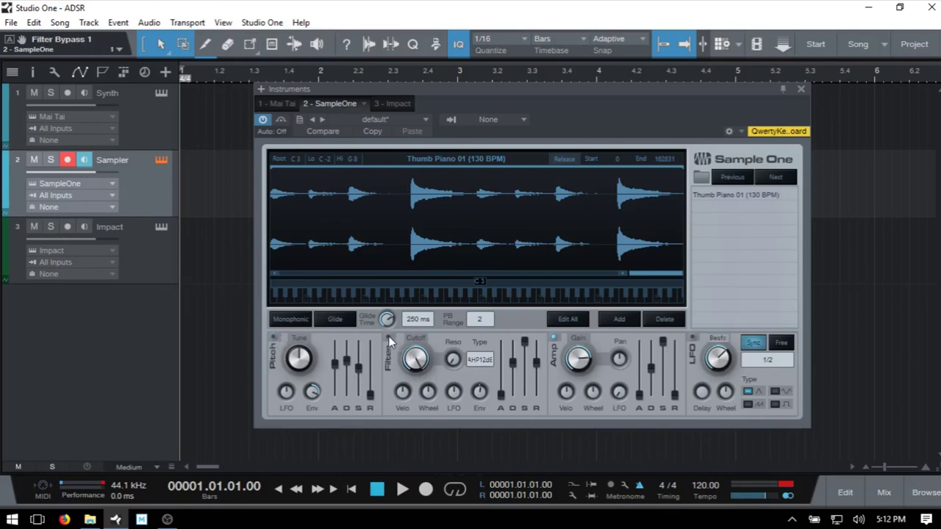
pyautogui.click(479, 391)
pyautogui.moveTo(480, 395); pyautogui.dragTo(496, 450)
pyautogui.moveTo(500, 398); pyautogui.dragTo(504, 367)
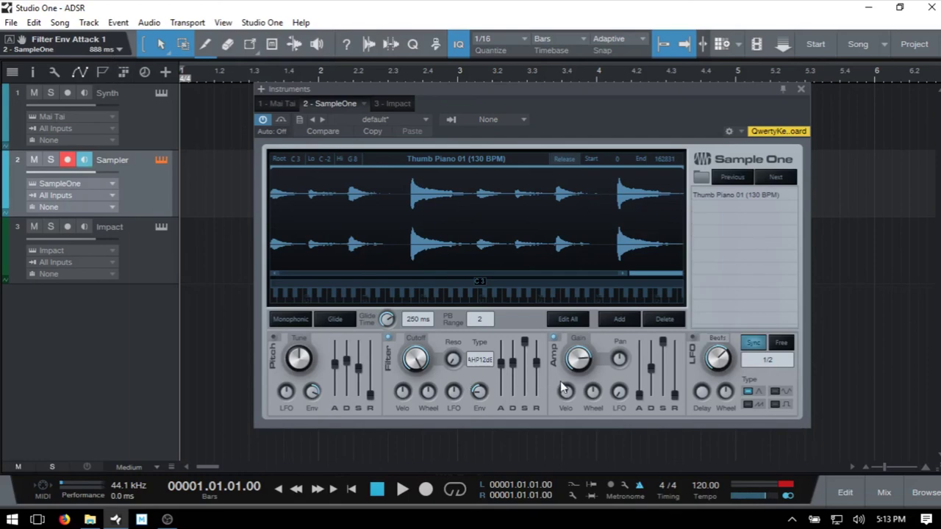
pyautogui.moveTo(502, 369); pyautogui.dragTo(504, 361)
pyautogui.click(415, 360)
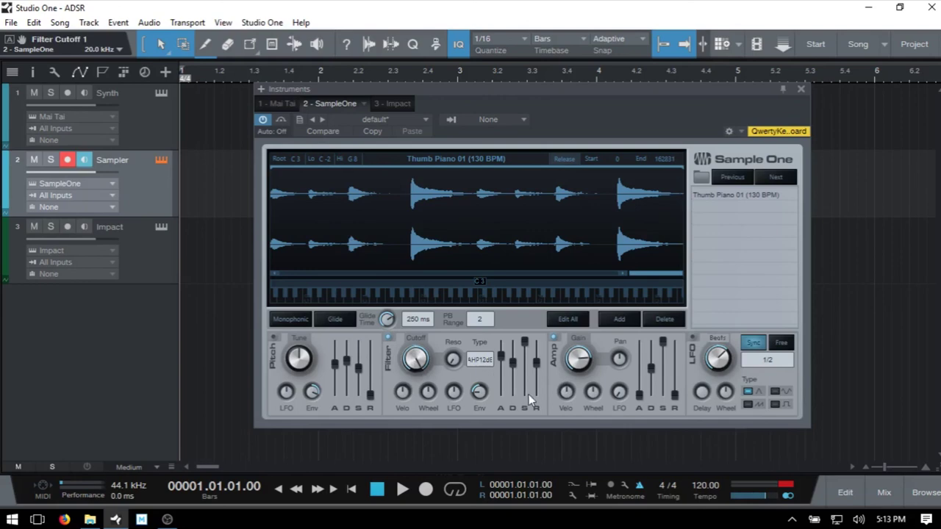
pyautogui.press('a')
# Switch the filter type to A LP 24dB and play the sample
pyautogui.click(478, 359)
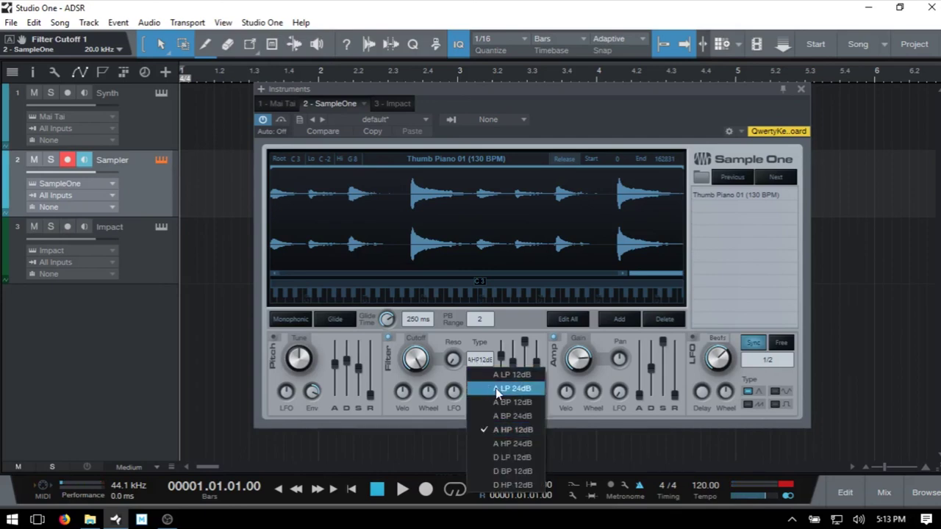
pyautogui.click(496, 388)
pyautogui.press('a')
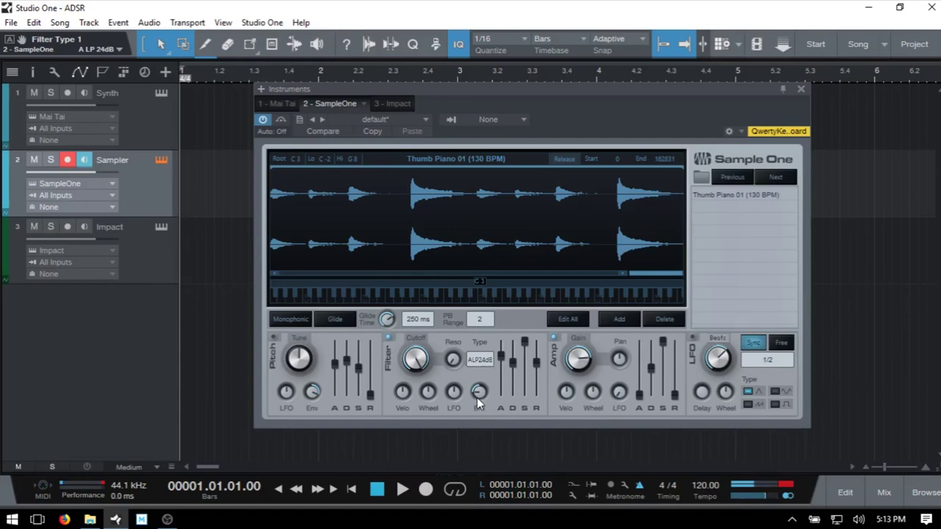
# Set the filter envelope amount to about -6 Oct -7 st and its attack to 5.3 s, and play the sample to hear the sweep
pyautogui.moveTo(477, 402); pyautogui.dragTo(480, 416)
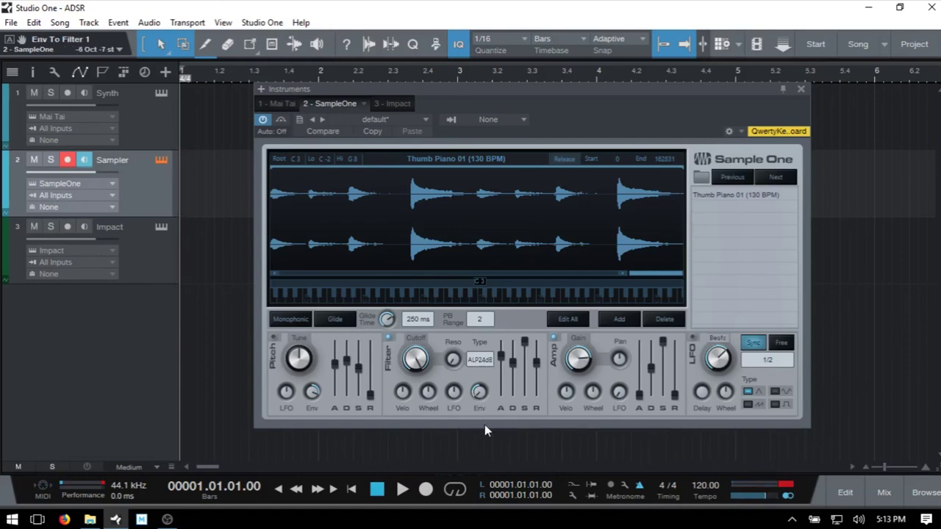
pyautogui.press('a')
pyautogui.moveTo(481, 394); pyautogui.dragTo(490, 403)
pyautogui.moveTo(502, 361); pyautogui.dragTo(503, 357)
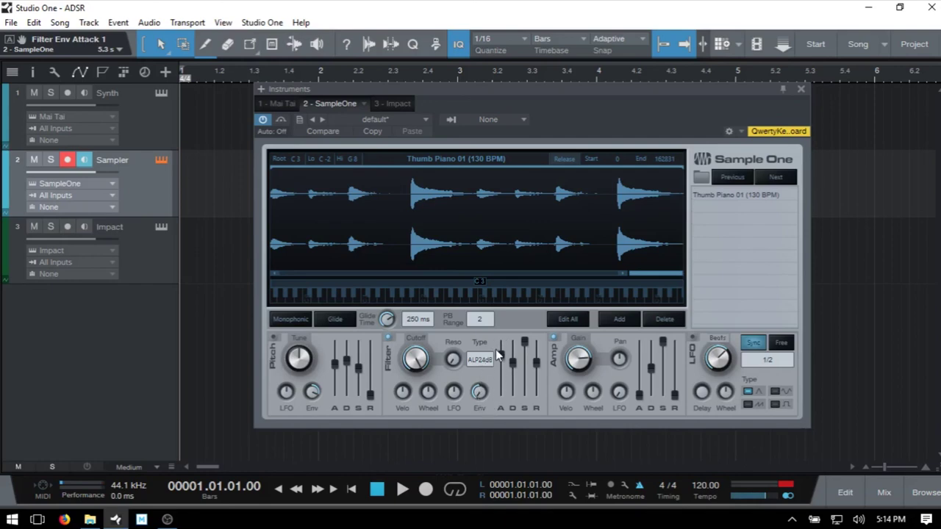
pyautogui.press('a')
# Switch the filter to A HP 24dB with a 19.4 Hz cutoff and a 10 Oct envelope amount, and play the sample
pyautogui.click(479, 359)
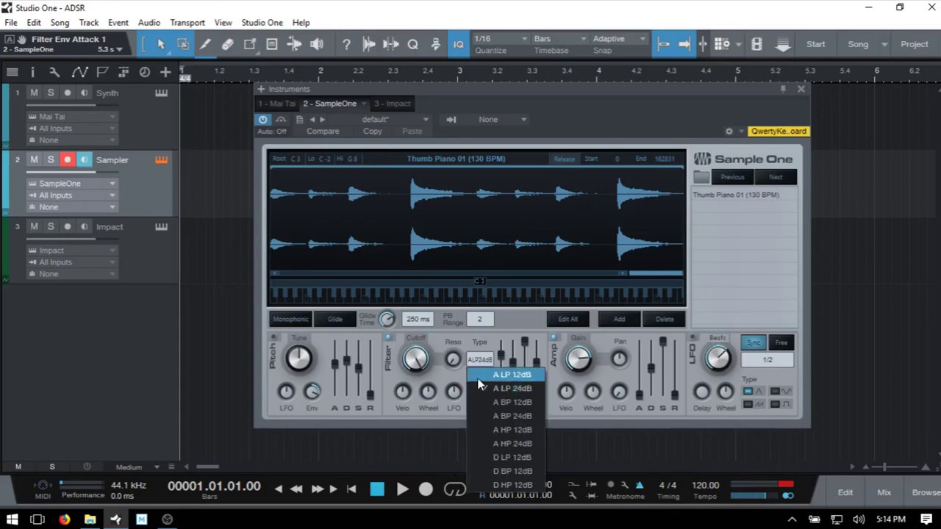
pyautogui.click(495, 444)
pyautogui.moveTo(417, 365); pyautogui.dragTo(408, 433)
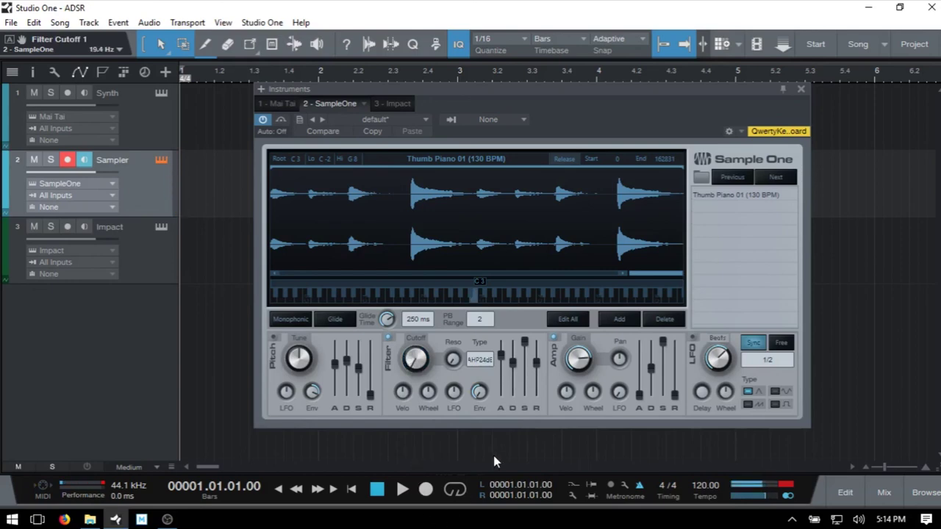
pyautogui.press('a')
pyautogui.moveTo(478, 398); pyautogui.dragTo(498, 272)
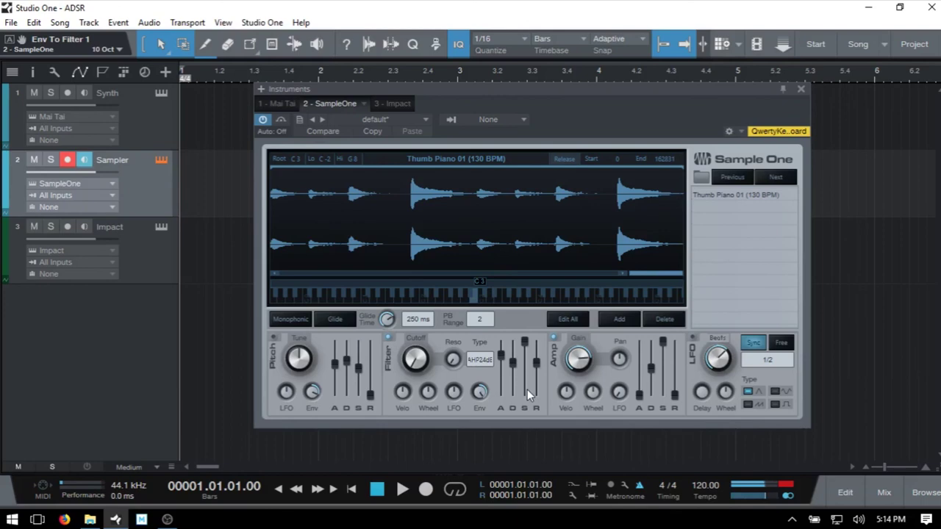